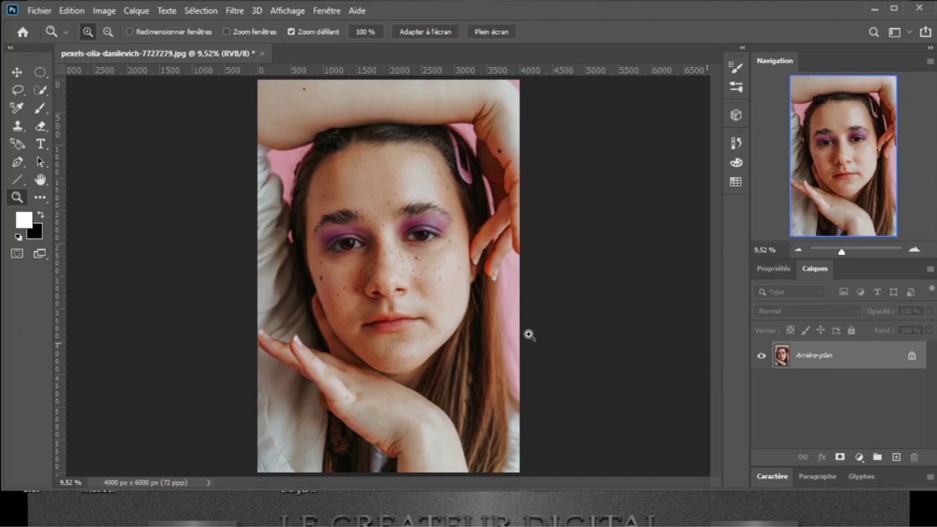
Zoom the portrait in from 9.52% to 12.5% with a single Zoom-tool click.
click(255, 273)
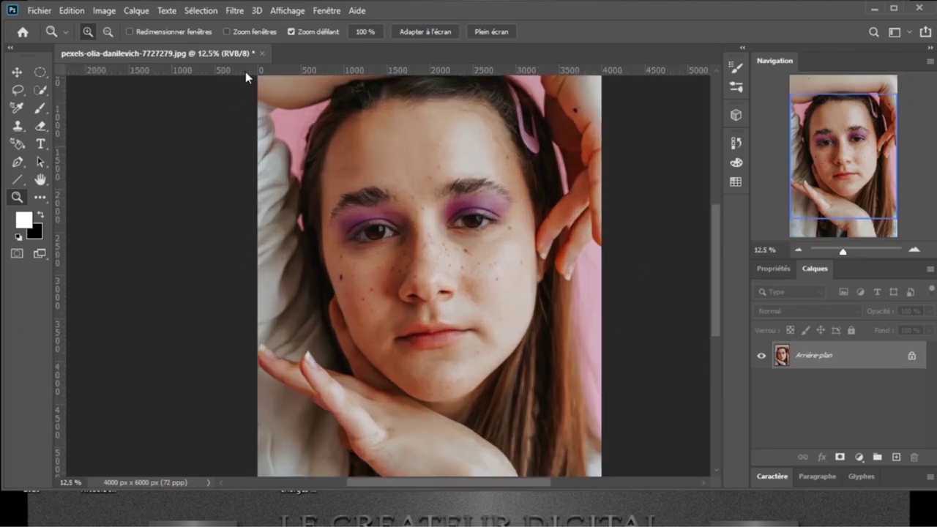
click(39, 11)
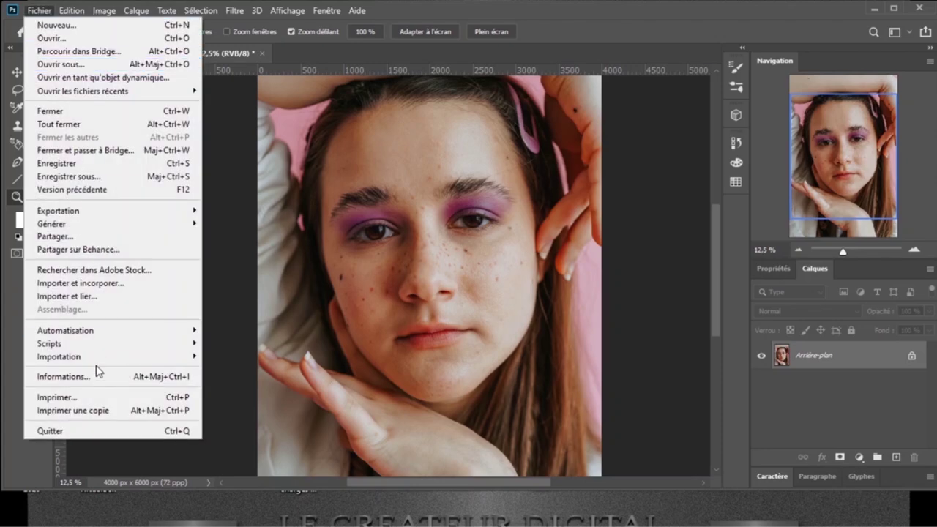
click(70, 284)
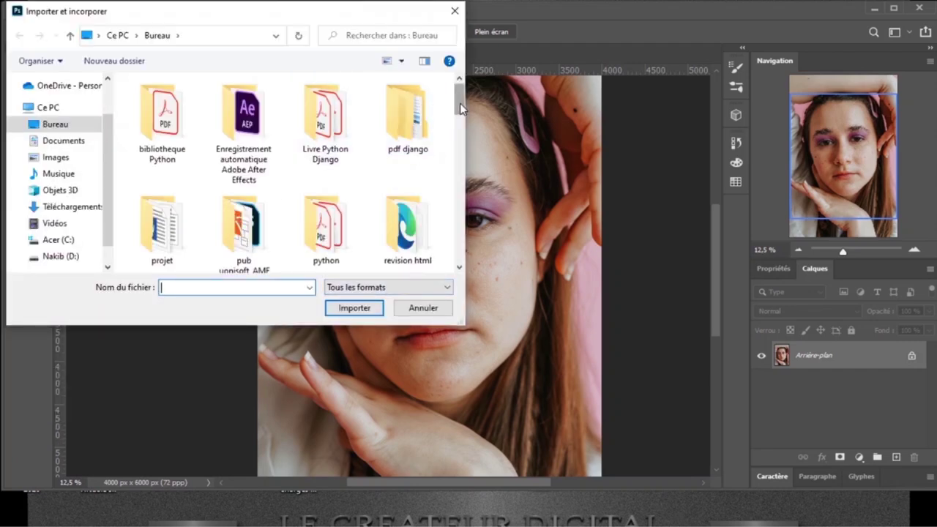
scroll(459, 108, down, 3)
scroll(457, 111, down, 3)
scroll(457, 113, up, 5)
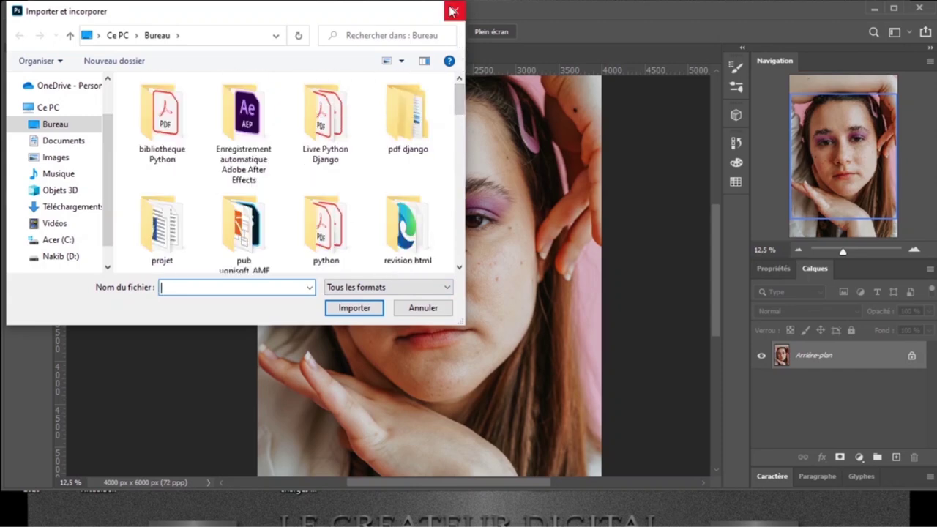
click(453, 10)
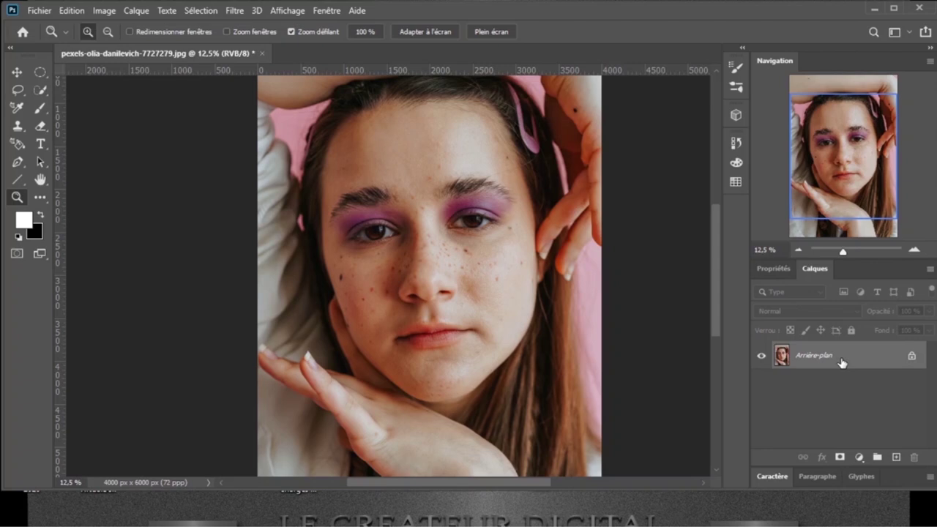
Duplicate the background as Calque 1, then create the Calque 1 copie and copie 2 layers.
key(ctrl+j)
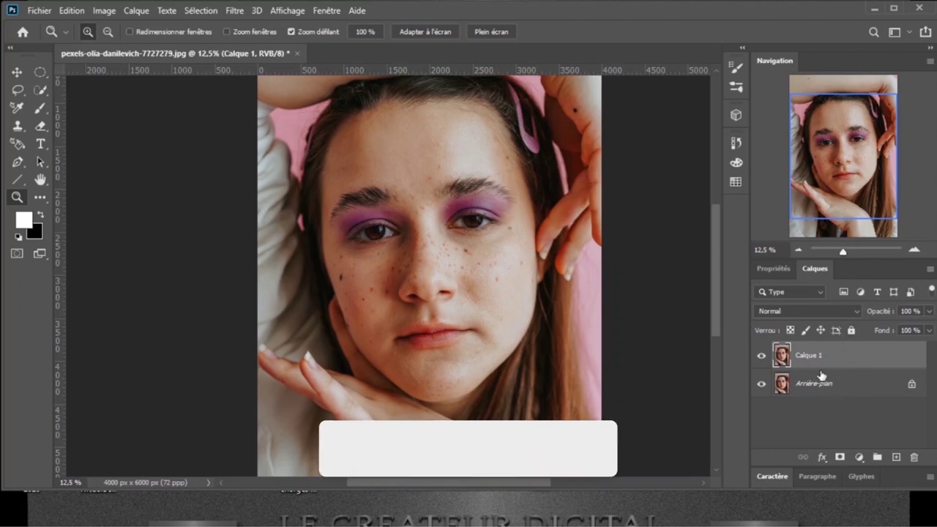
drag(822, 376, 897, 455)
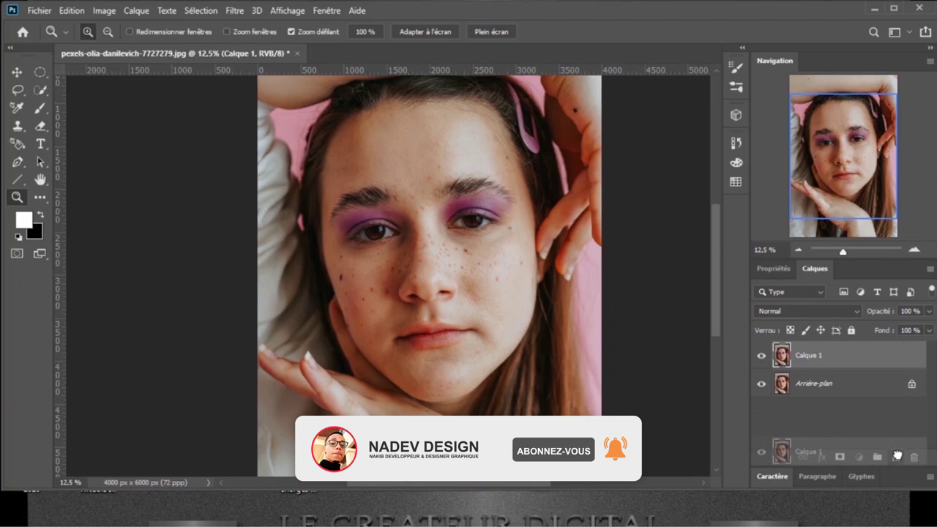
mouse_move(897, 455)
mouse_down()
mouse_move(890, 473)
mouse_move(897, 457)
mouse_up()
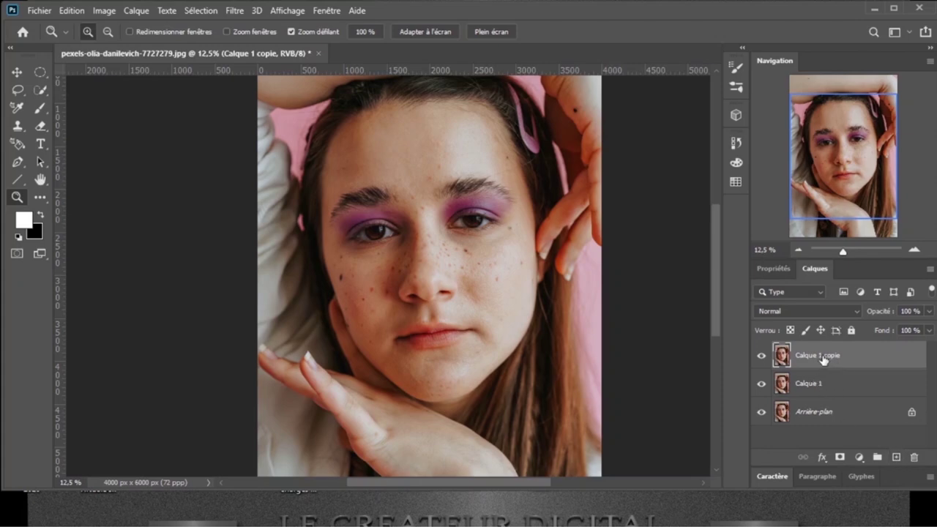
right_click(823, 359)
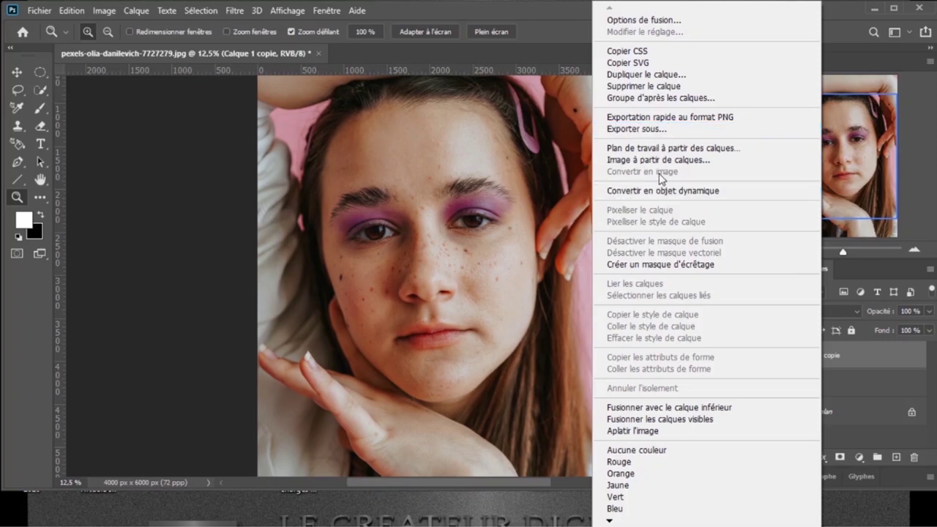
click(631, 76)
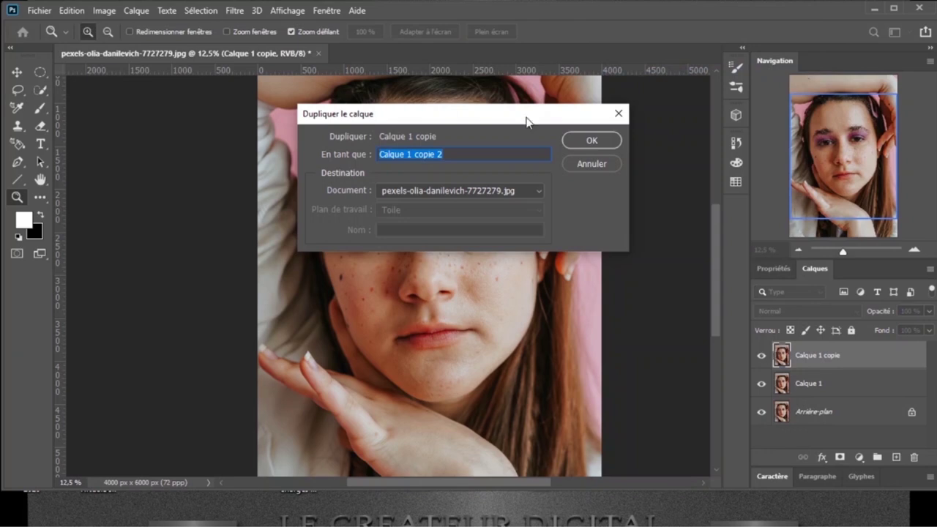
click(592, 139)
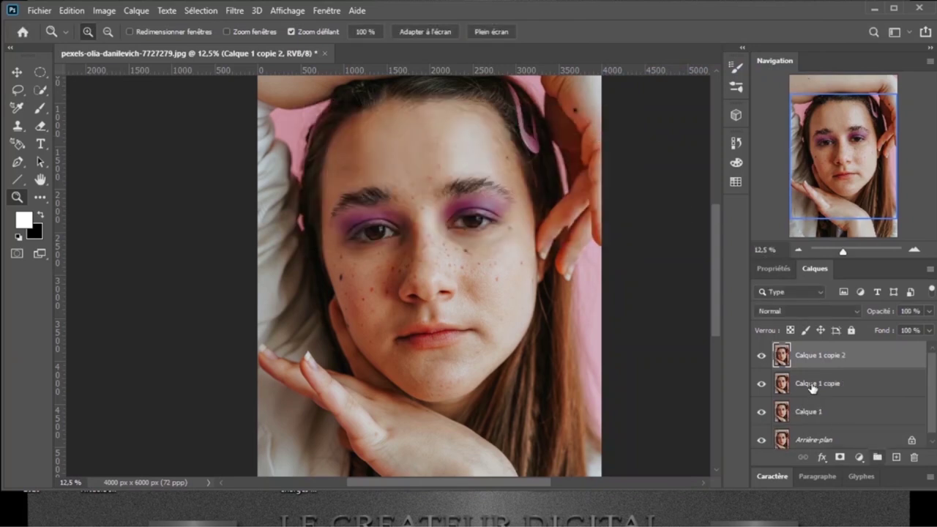
Delete Calque 1 copie and Calque 1 copie 2, leaving only Calque 1.
scroll(931, 421, down, 1)
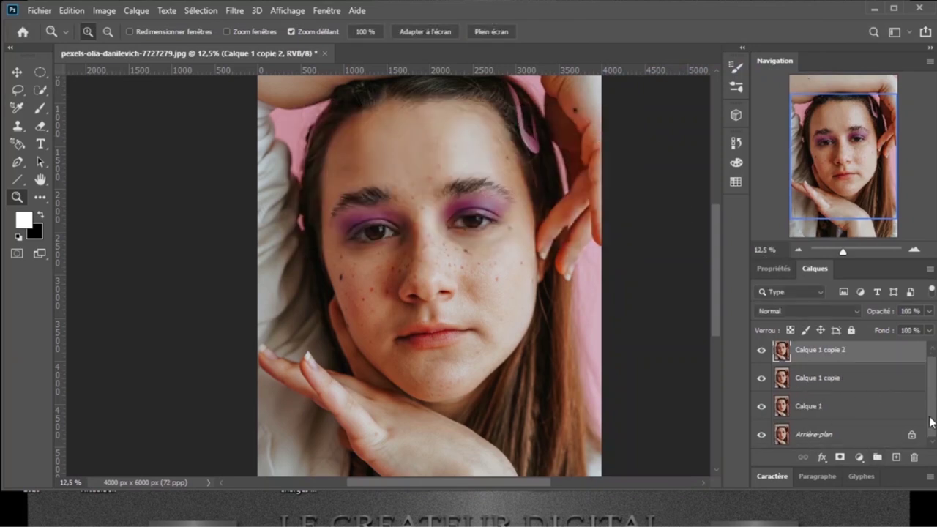
drag(931, 421, 926, 367)
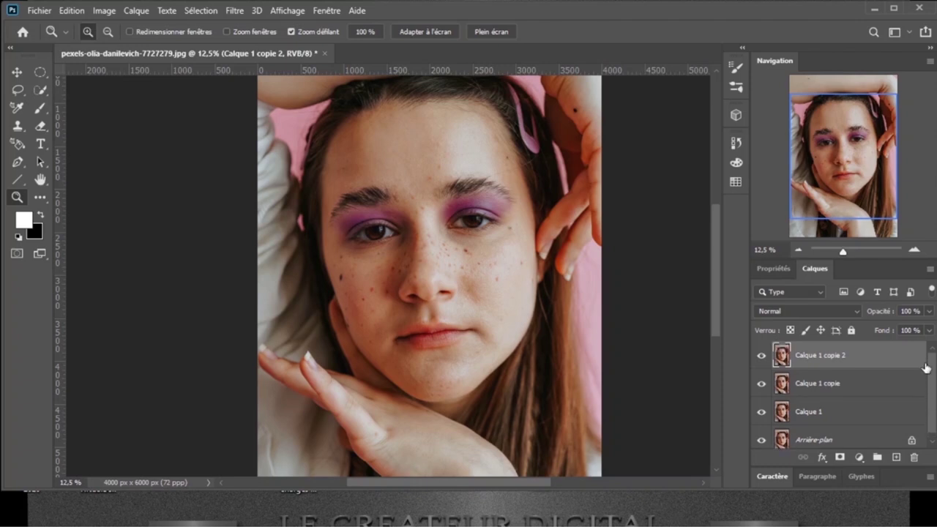
click(813, 390)
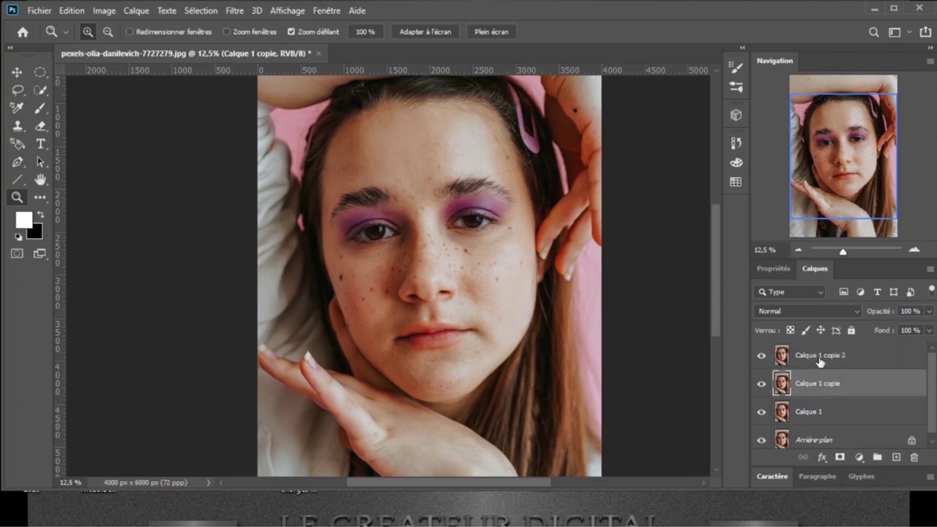
shift+click(818, 358)
key(Delete)
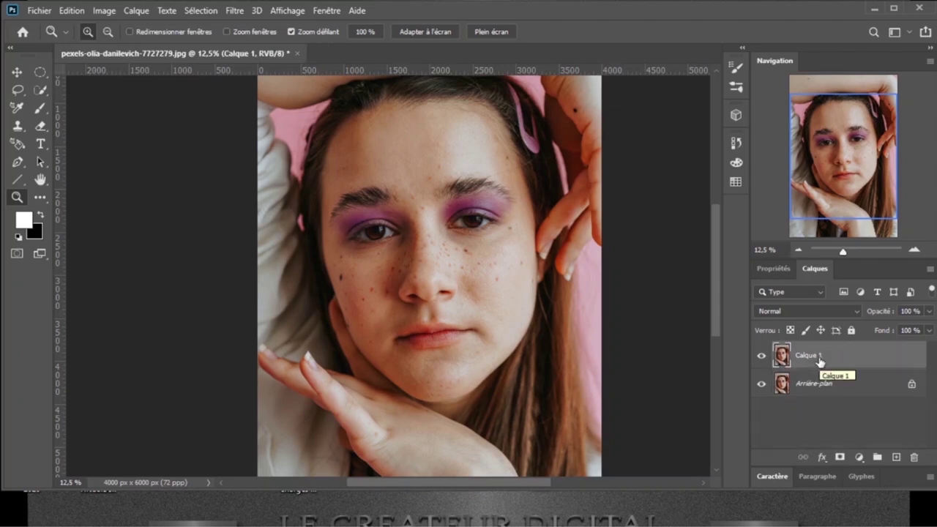
click(859, 433)
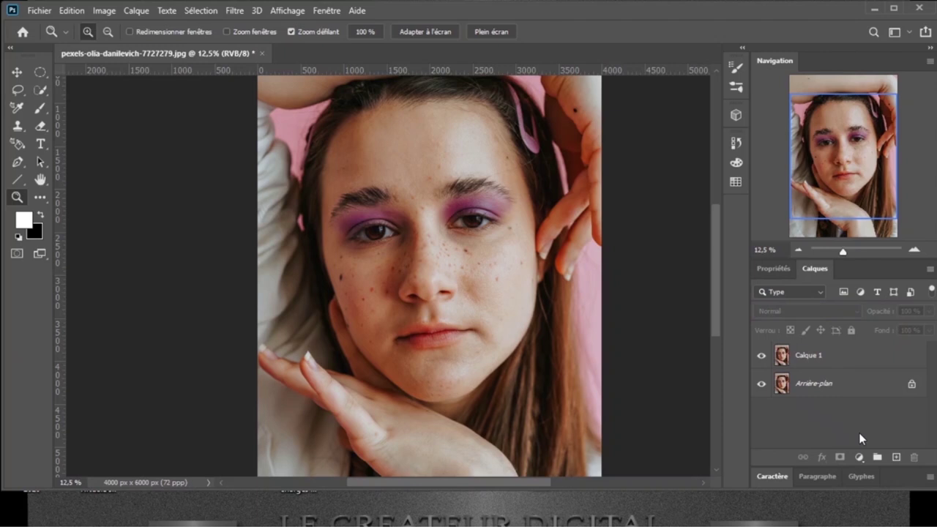
Invert Calque 1 with Ctrl+I and set its blend mode to Lumière vive.
click(842, 363)
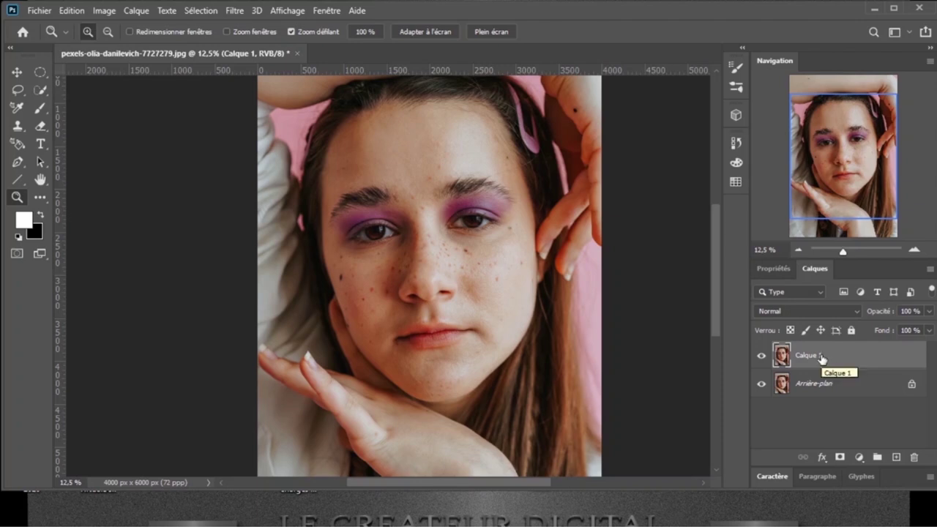
key(ctrl+i)
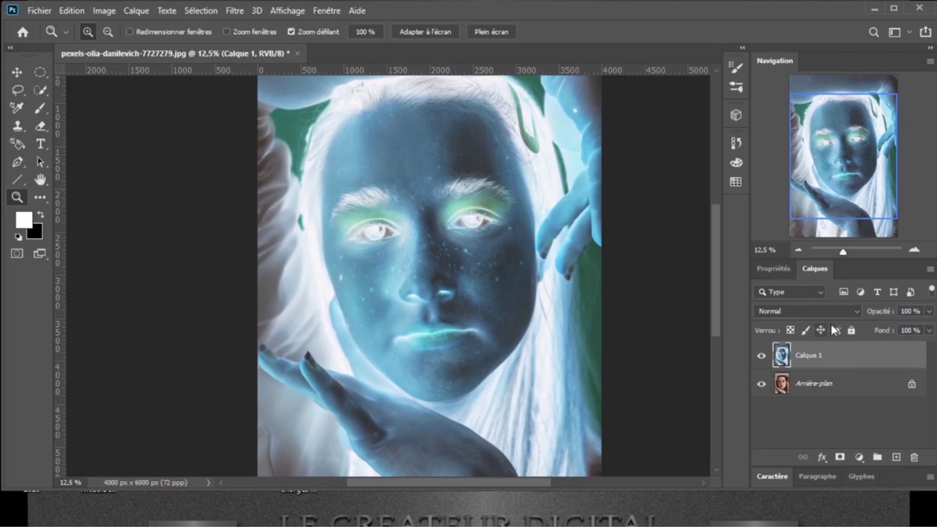
click(832, 309)
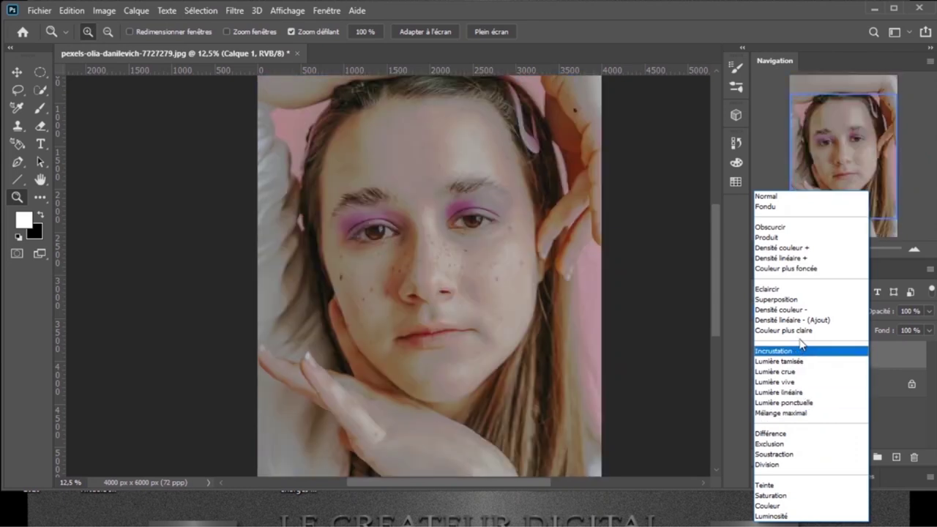
click(785, 386)
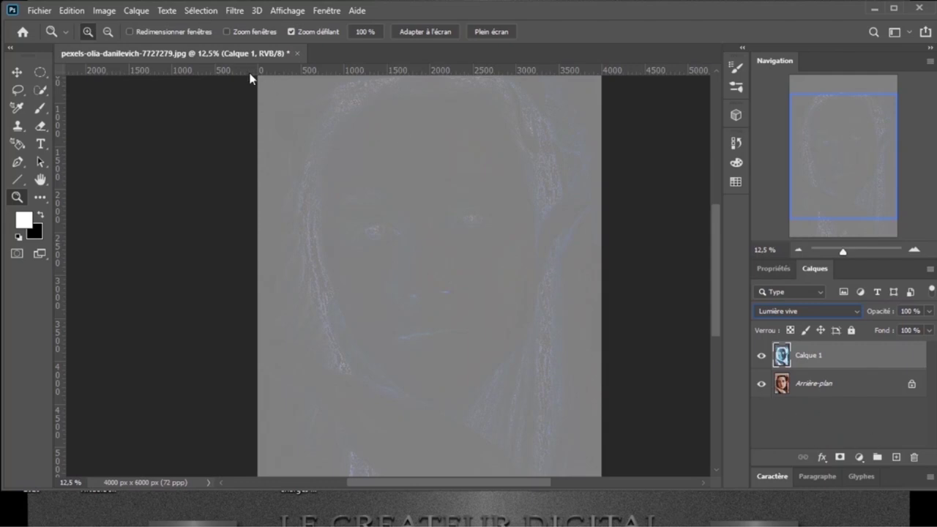
Apply Filtre > Divers > Passe-haut to Calque 1 with a 33,2-pixel radius.
click(234, 14)
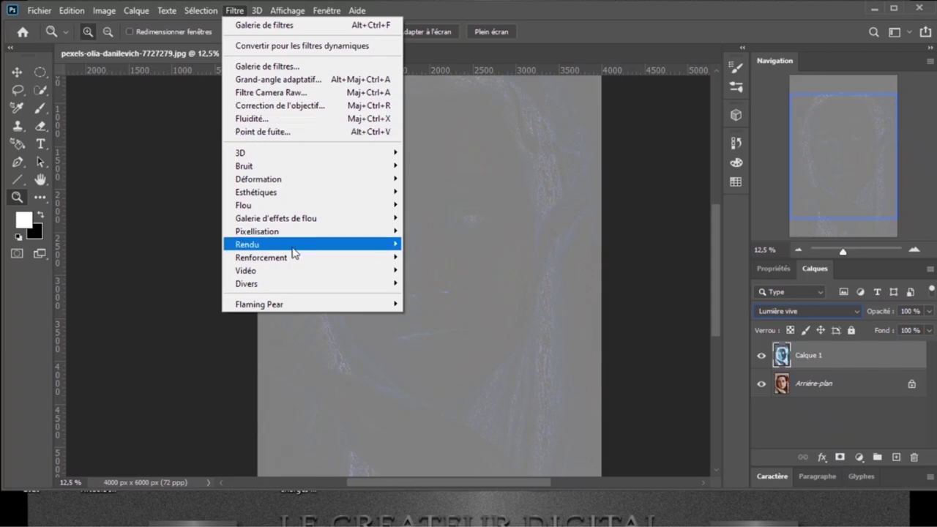
mouse_move(311, 283)
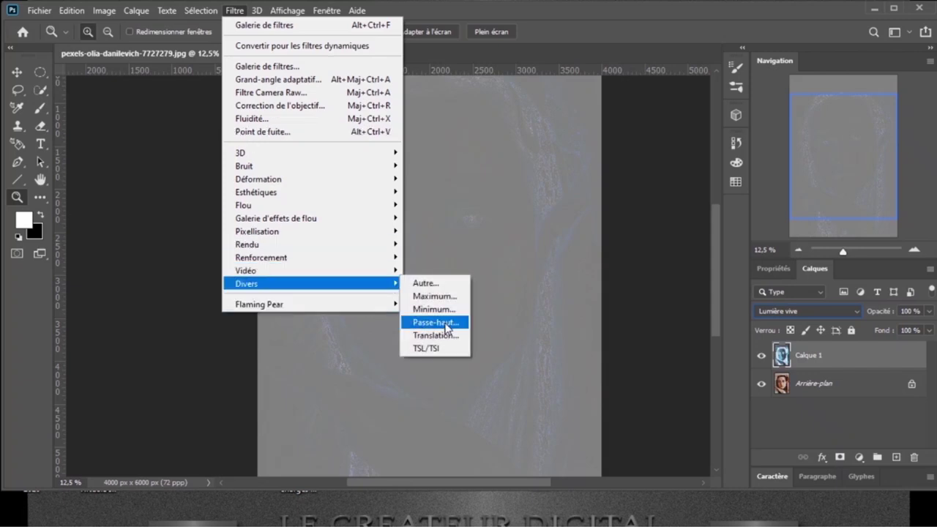
click(446, 325)
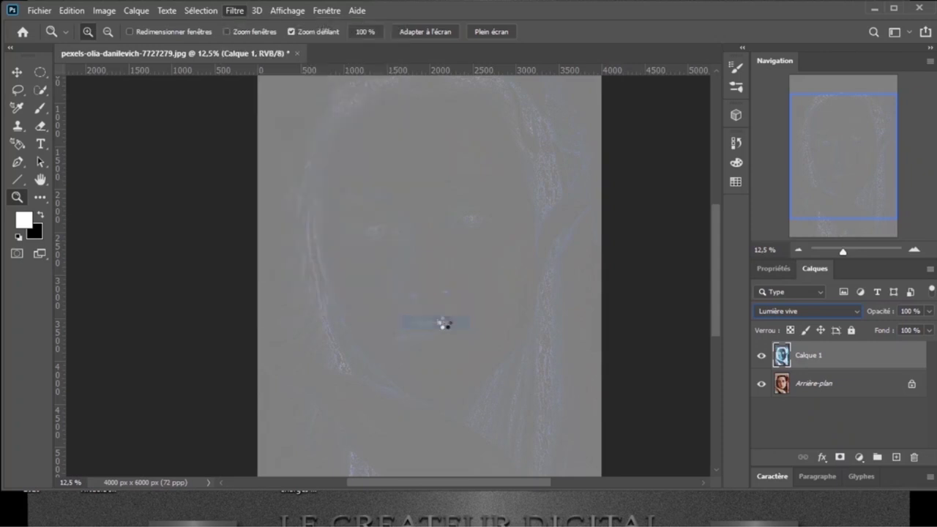
click(444, 322)
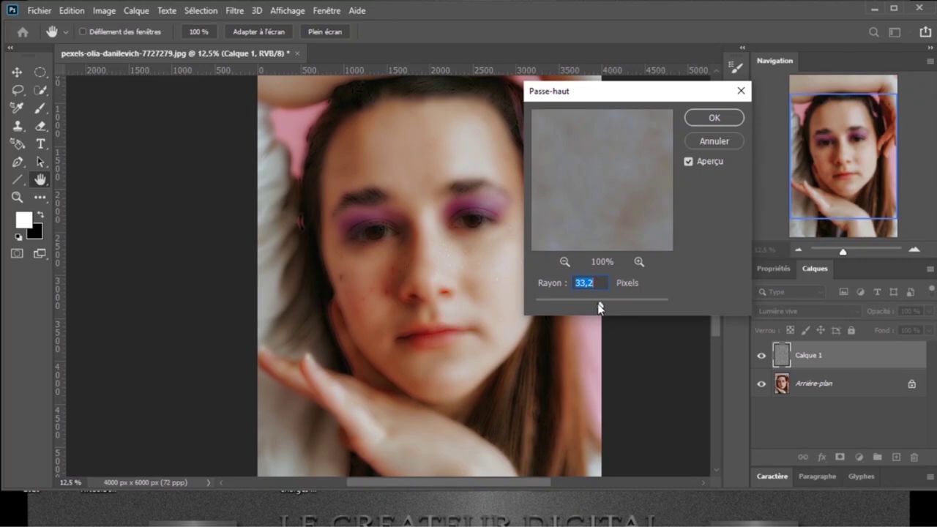
mouse_move(598, 303)
mouse_down()
mouse_move(586, 303)
mouse_move(593, 309)
mouse_up()
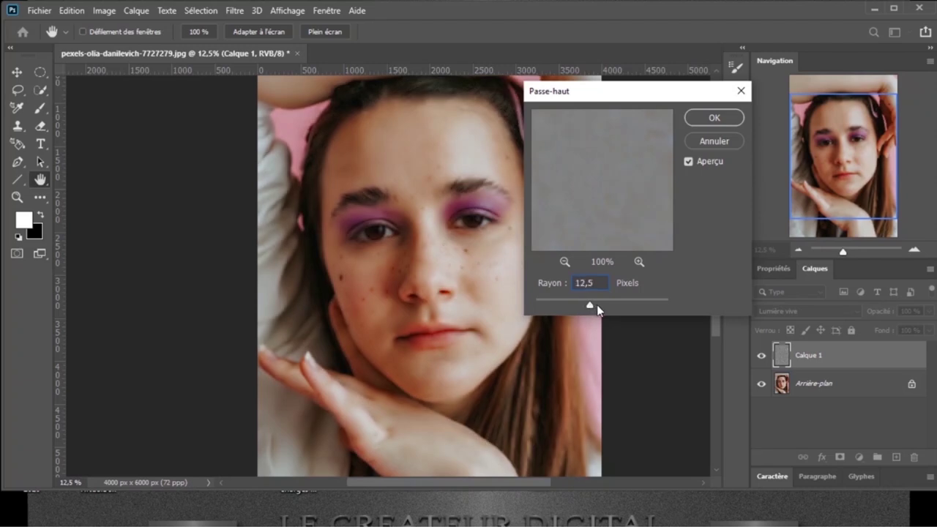
drag(596, 305, 598, 305)
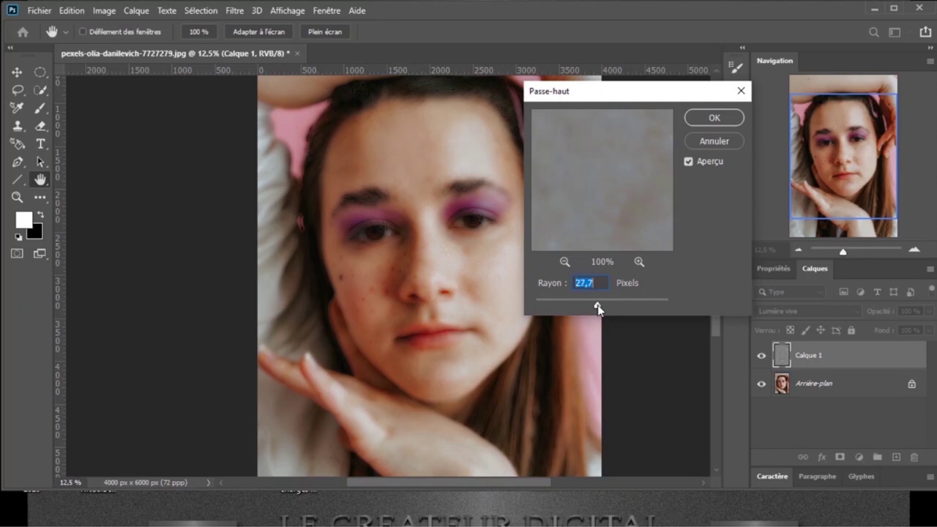
drag(597, 308, 598, 309)
drag(598, 309, 600, 308)
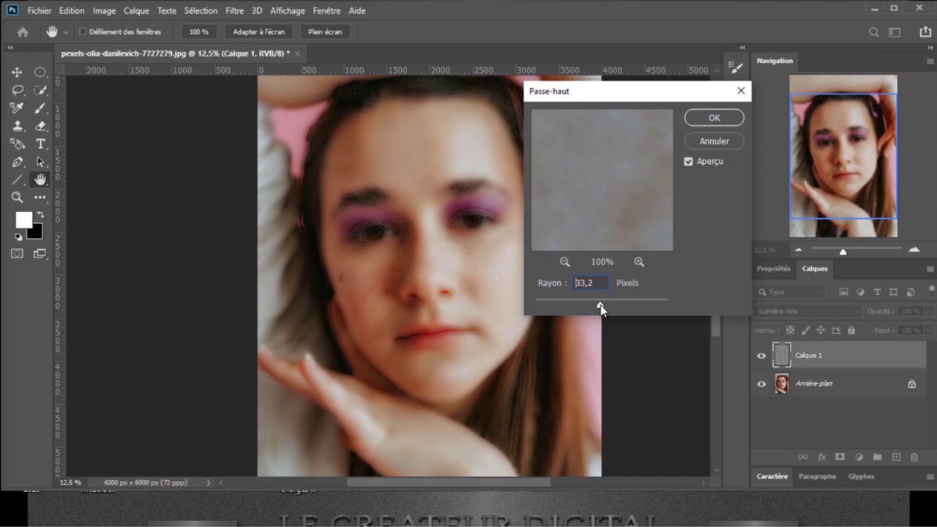
click(599, 284)
click(707, 117)
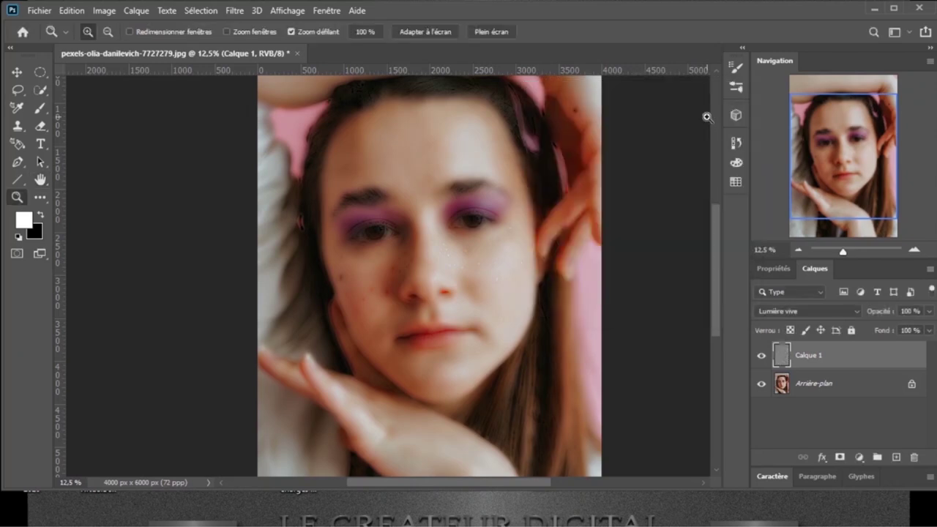
Apply Filtre > Flou > Flou gaussien with a 4,5-pixel radius to Calque 1.
click(234, 13)
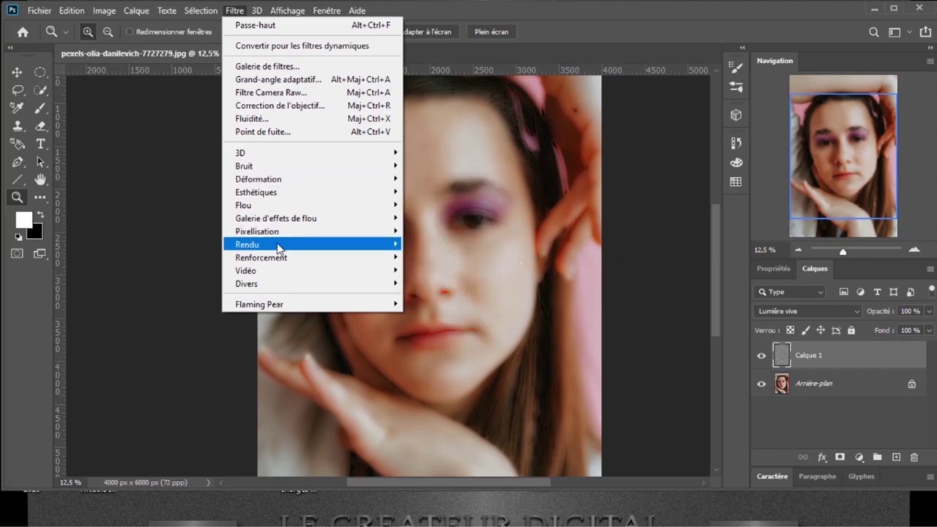
mouse_move(243, 205)
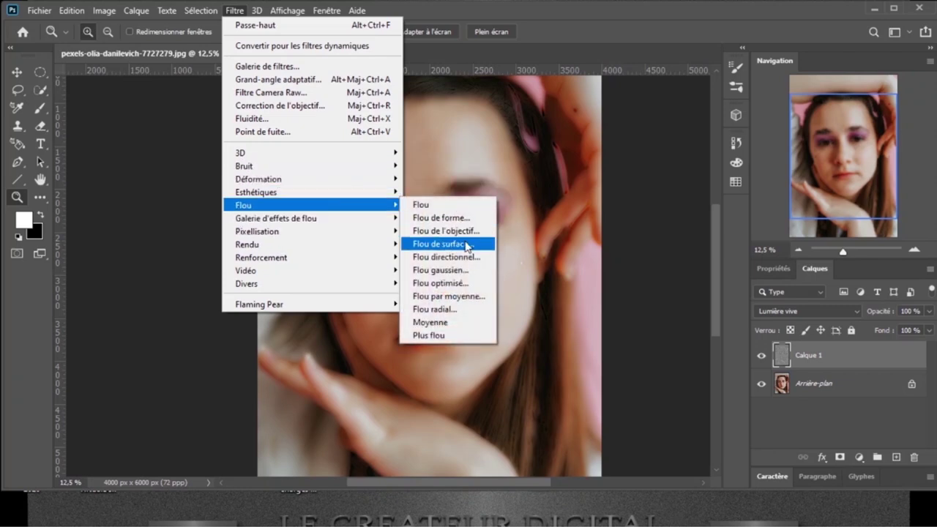
click(442, 270)
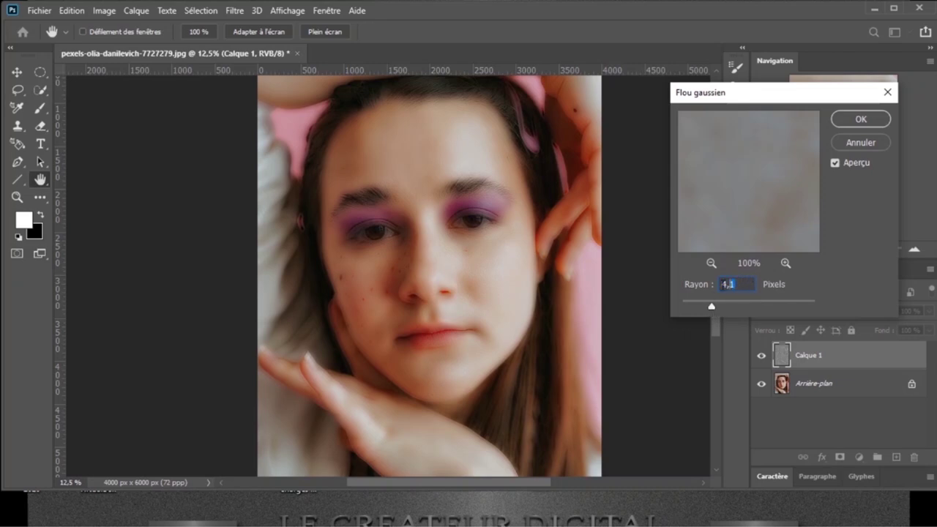
drag(714, 291, 710, 291)
click(683, 286)
text(4,5)
click(862, 118)
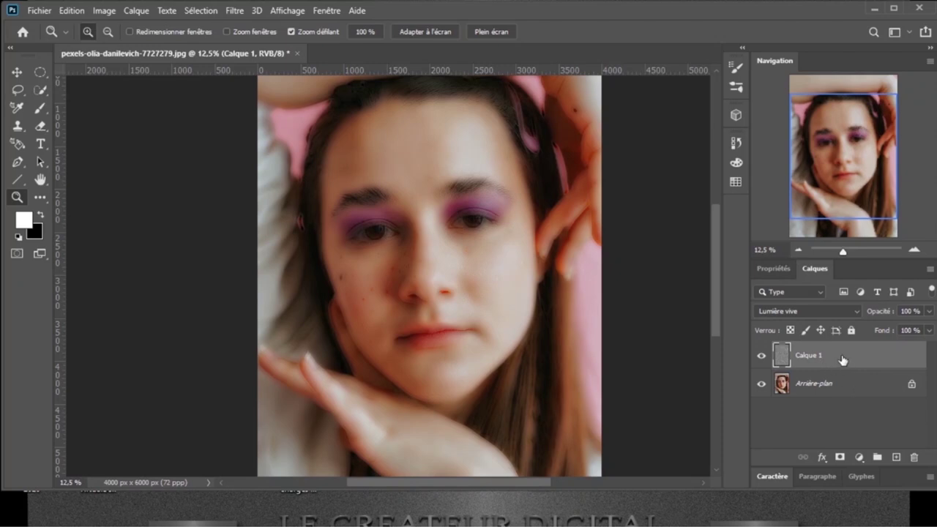
Add a black layer mask to Calque 1 and ready the Brush with white foreground.
key(alt)
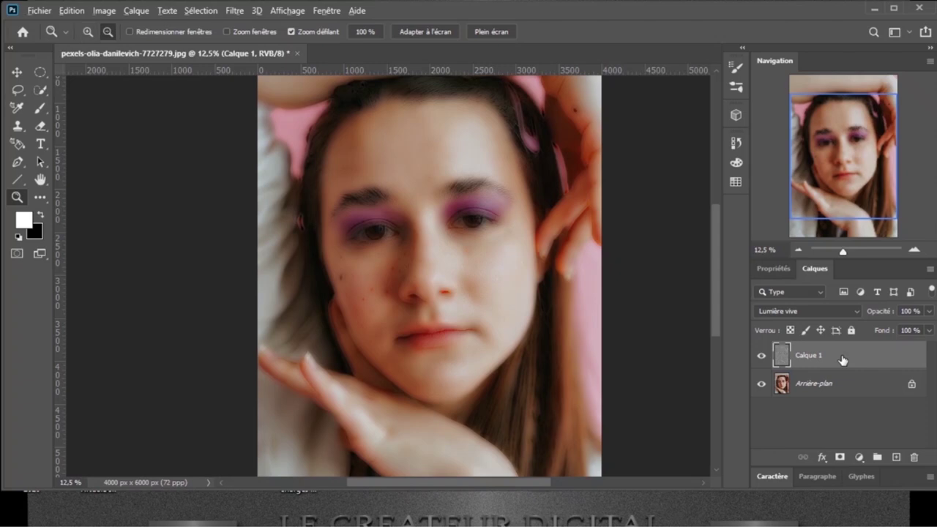
alt+click(839, 457)
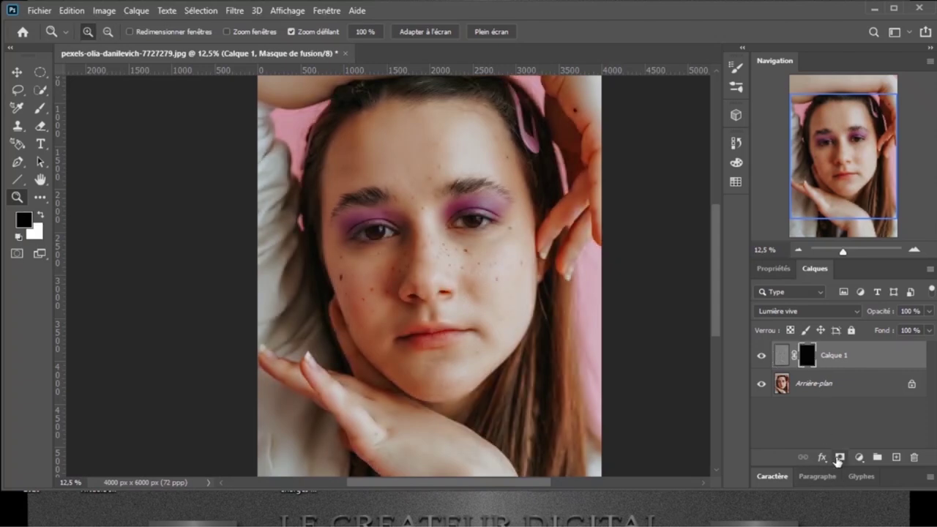
key(v)
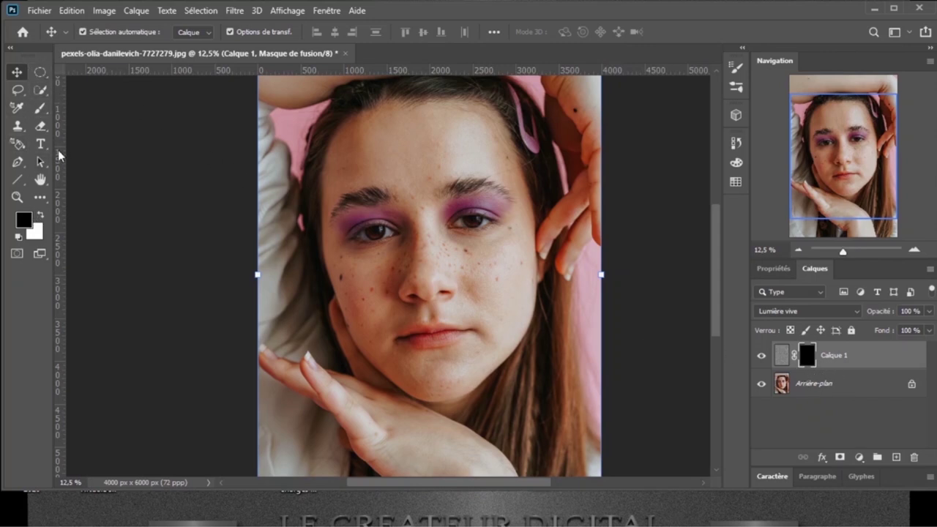
click(42, 112)
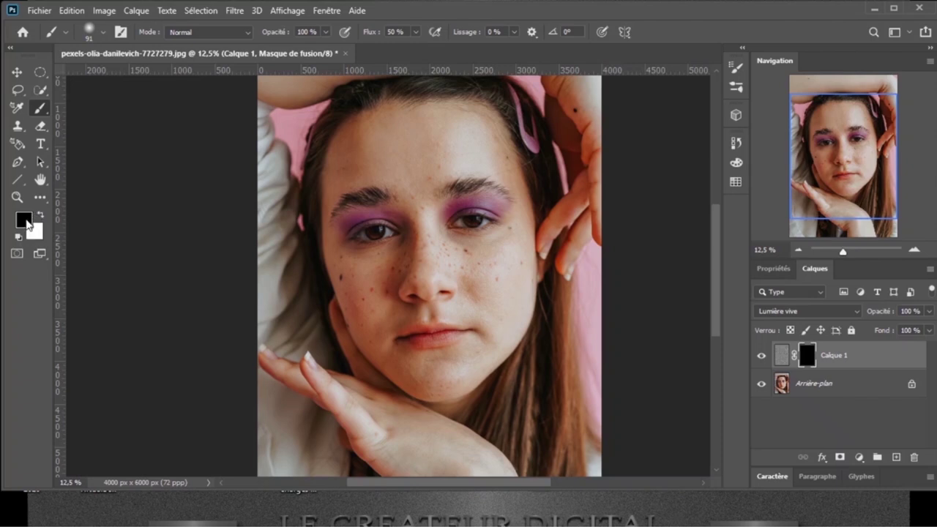
click(41, 216)
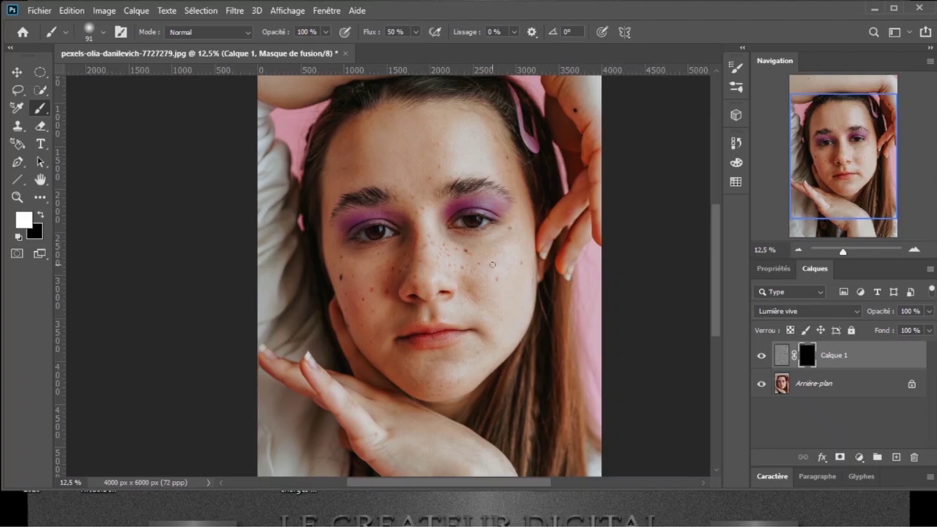
key(ctrl+plus)
Paint white on the mask over the right cheek freckles and the spot below the right eye.
key(ctrl+plus)
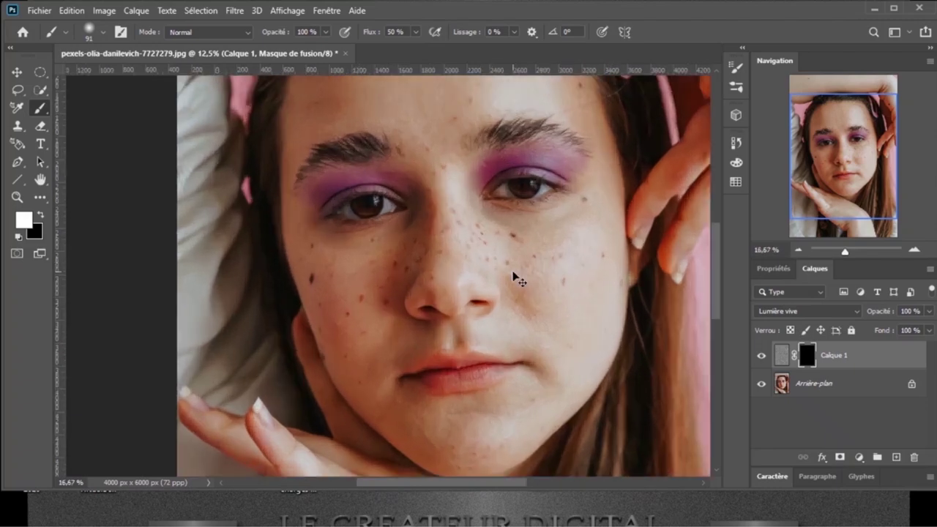
key(ctrl+plus)
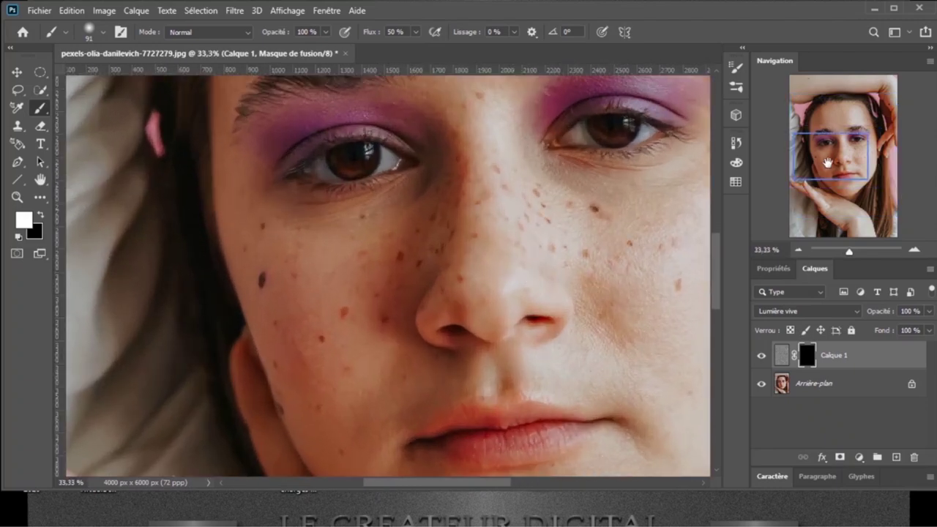
drag(830, 162, 849, 165)
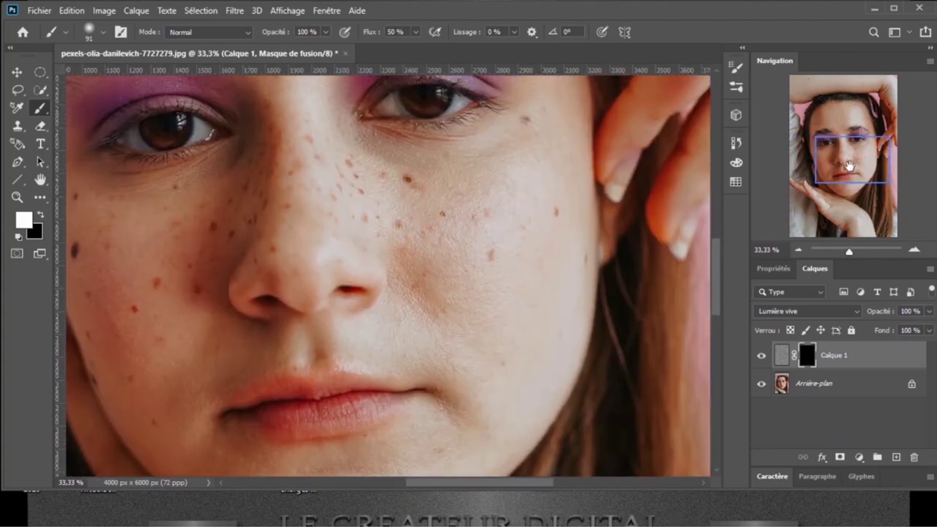
click(556, 215)
click(526, 119)
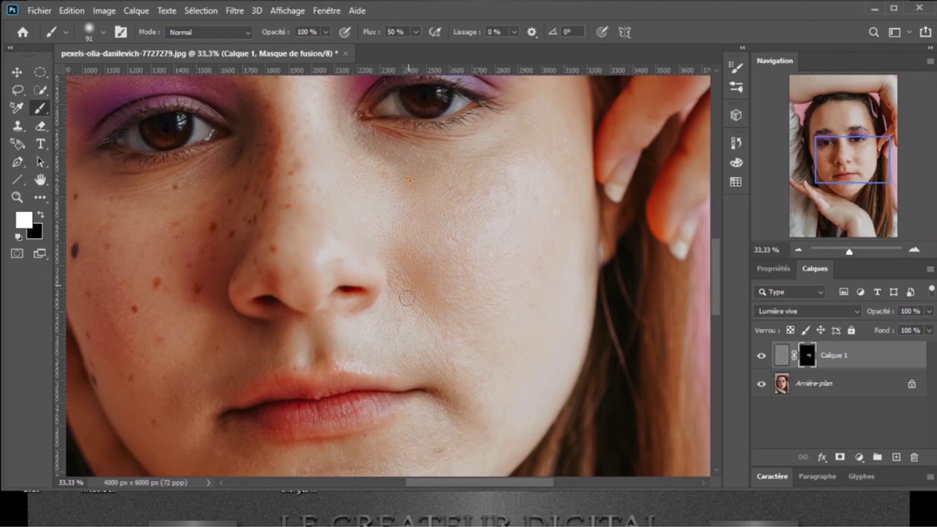
scroll(512, 241, down, 5)
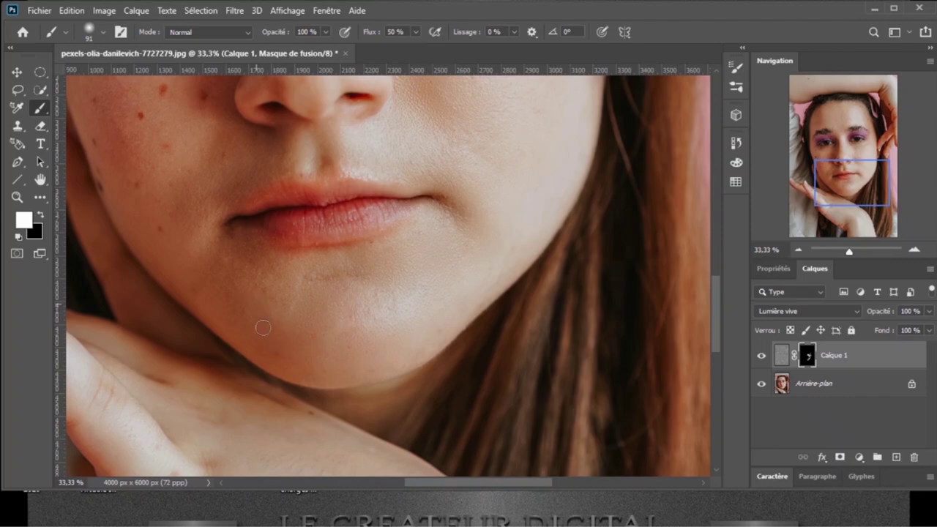
Brush white on the mask across the eyes, forehead, right cheek, nose and chin.
drag(839, 192, 815, 171)
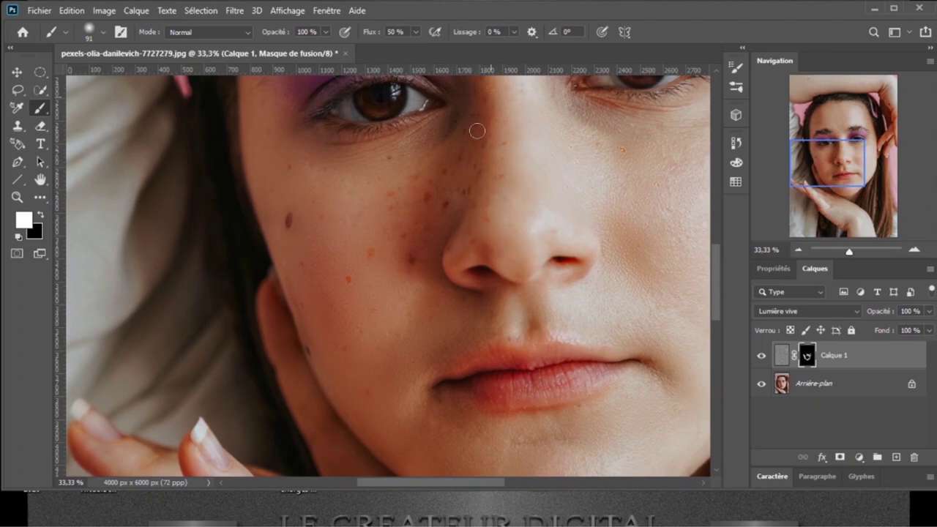
click(814, 156)
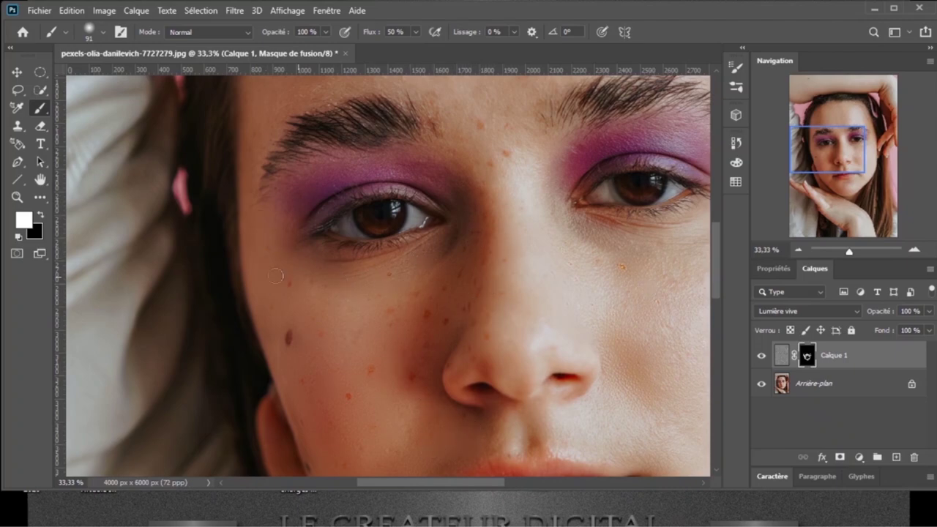
drag(824, 155, 824, 123)
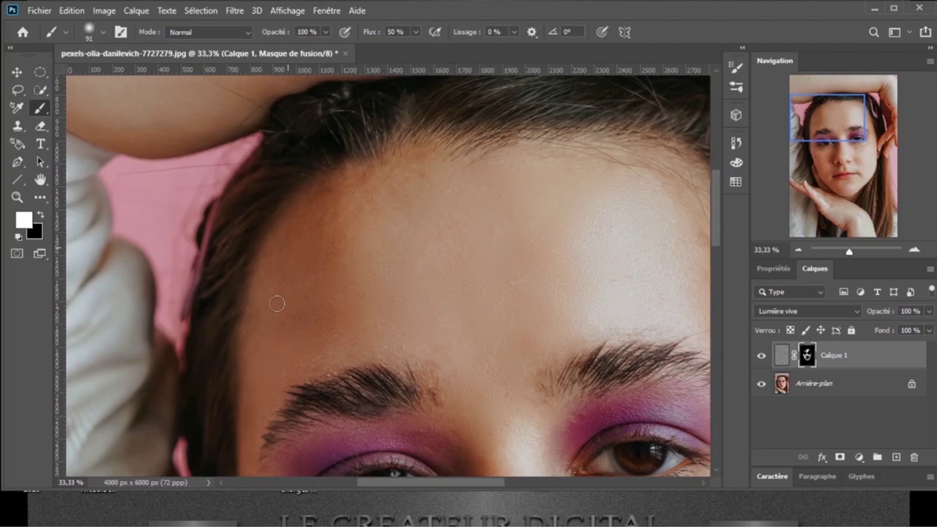
drag(510, 227, 268, 139)
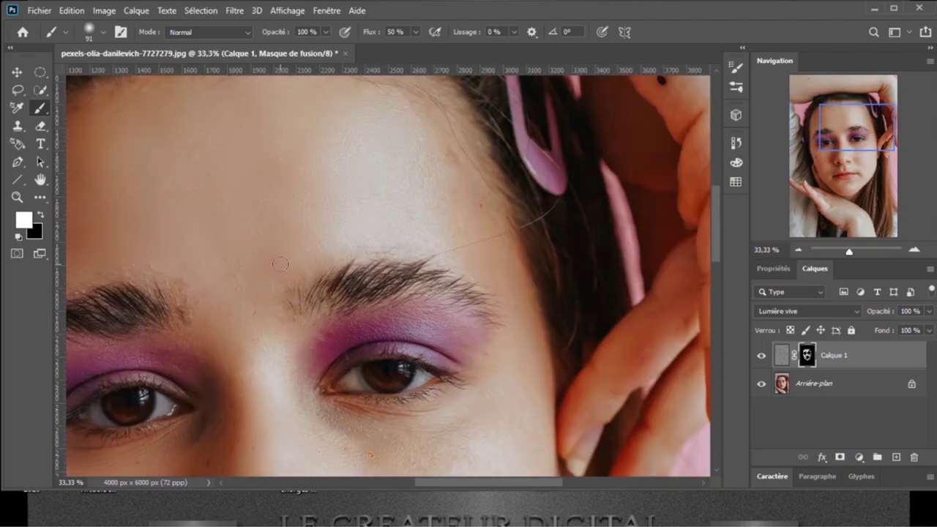
drag(524, 358, 501, 146)
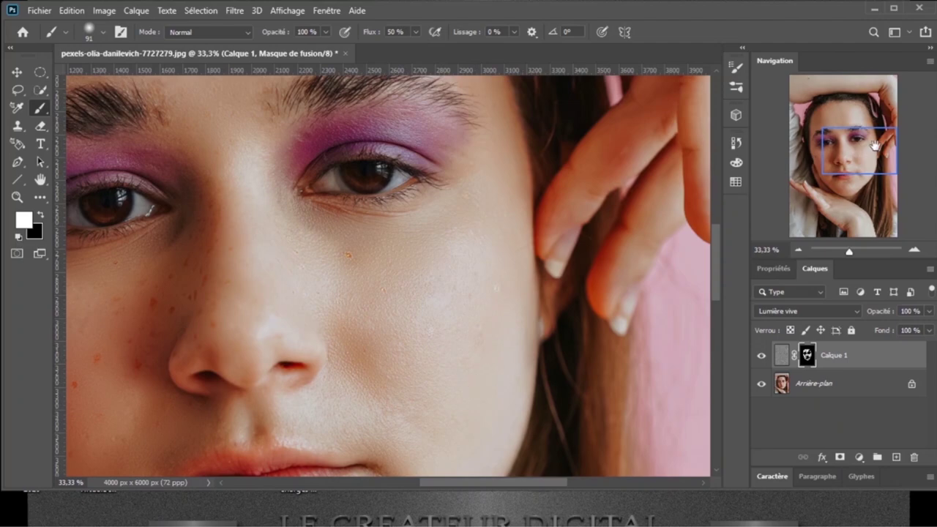
drag(873, 146, 875, 171)
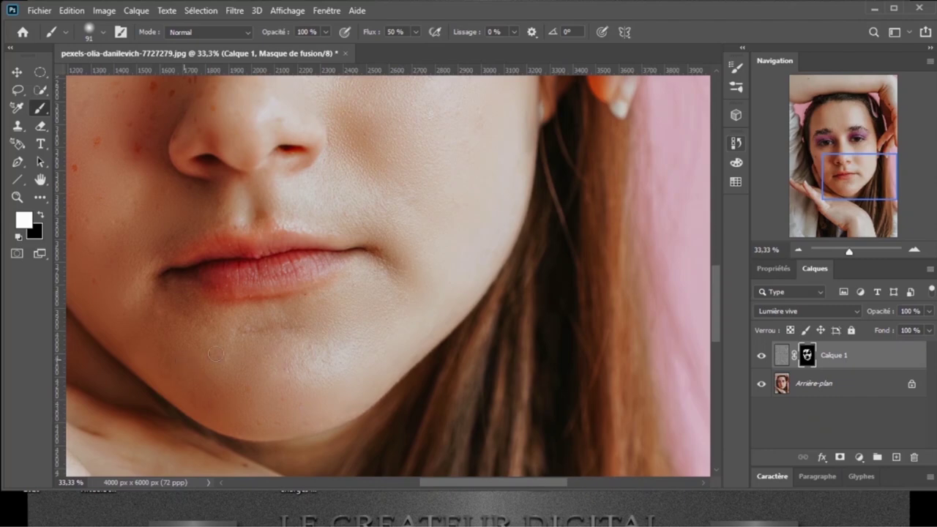
mouse_move(842, 205)
mouse_down()
mouse_move(884, 131)
mouse_move(884, 111)
mouse_up()
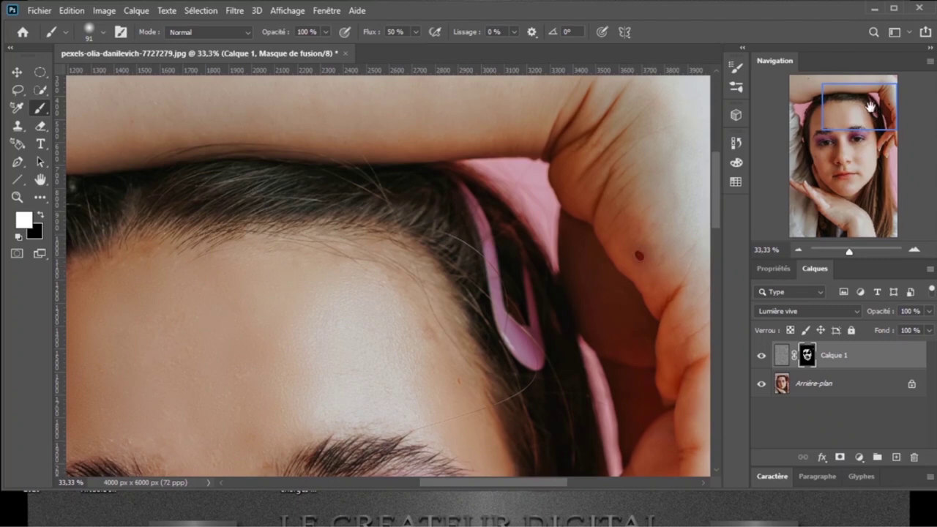
Paint out the dark mole on the arm above the head, then re-frame the face.
drag(849, 104, 817, 87)
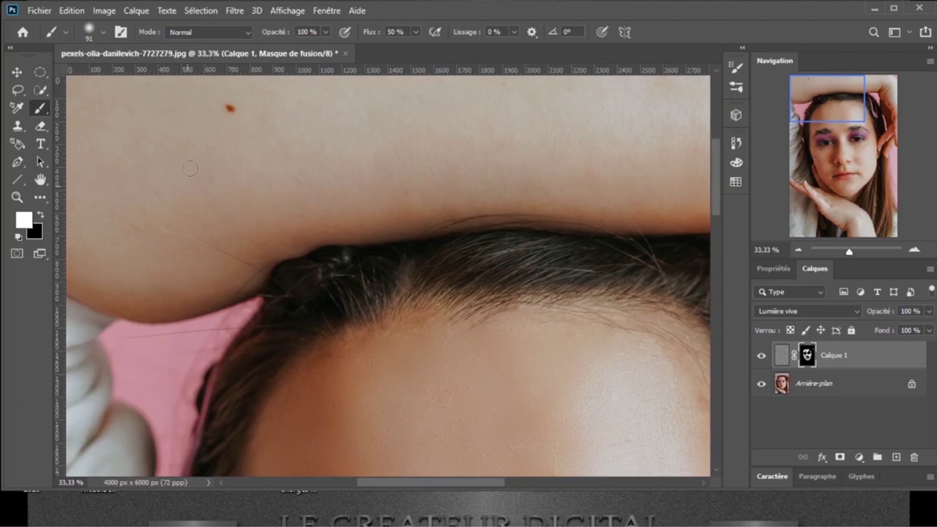
click(227, 110)
mouse_move(802, 115)
mouse_down()
mouse_move(714, 170)
mouse_move(830, 176)
mouse_up()
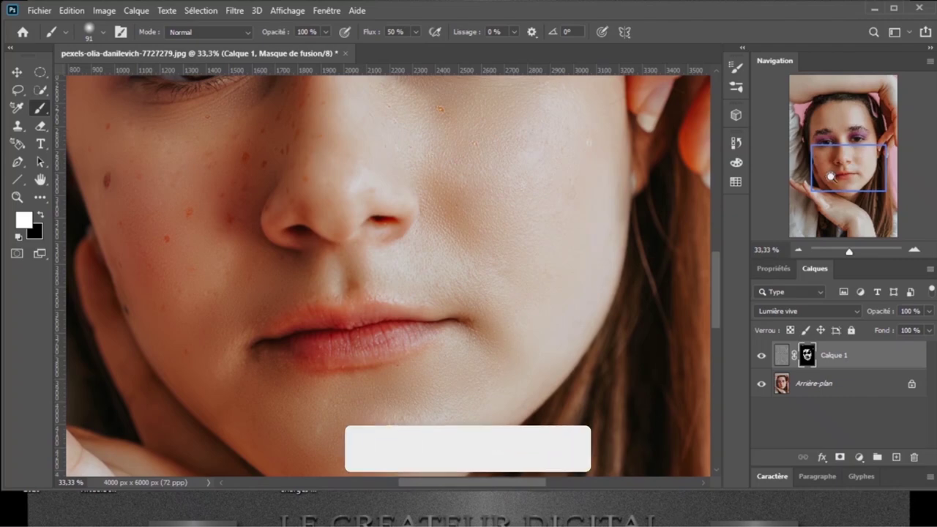
key(ctrl+minus)
key(ctrl+minus)
key(ctrl+minus)
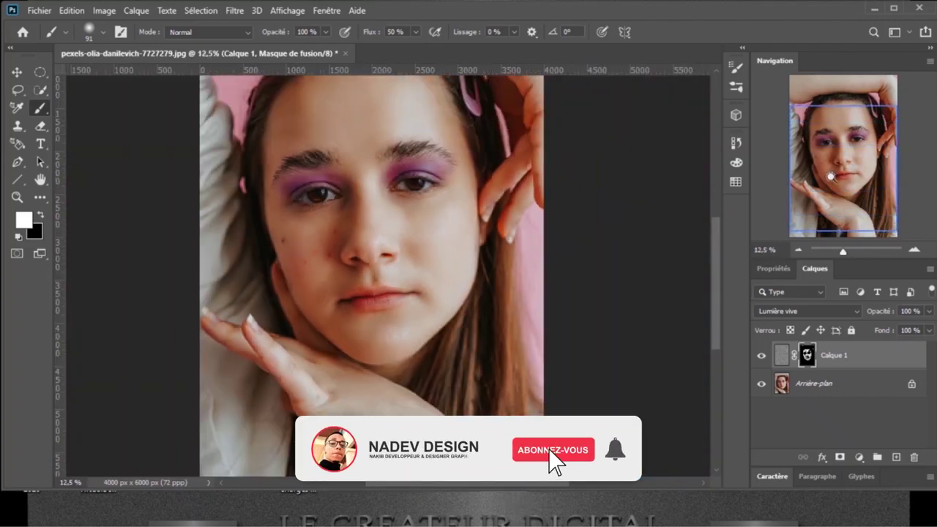
key(ctrl+plus)
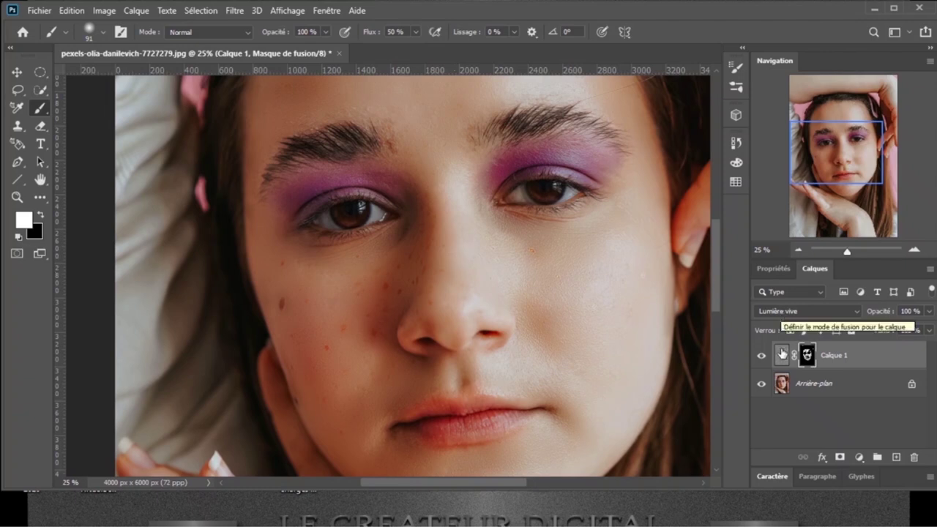
Duplicate Arrière-plan as Arrière-plan copie and hide Calque 1.
click(808, 390)
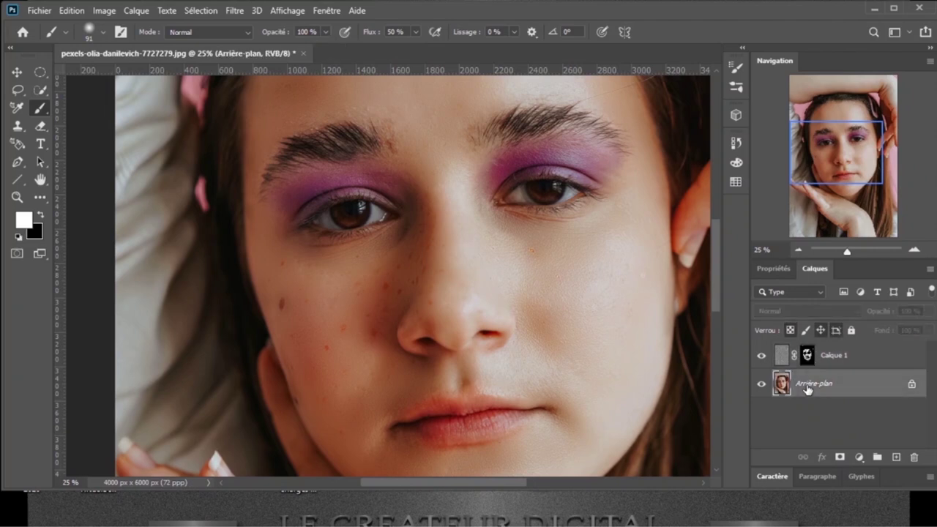
key(ctrl+j)
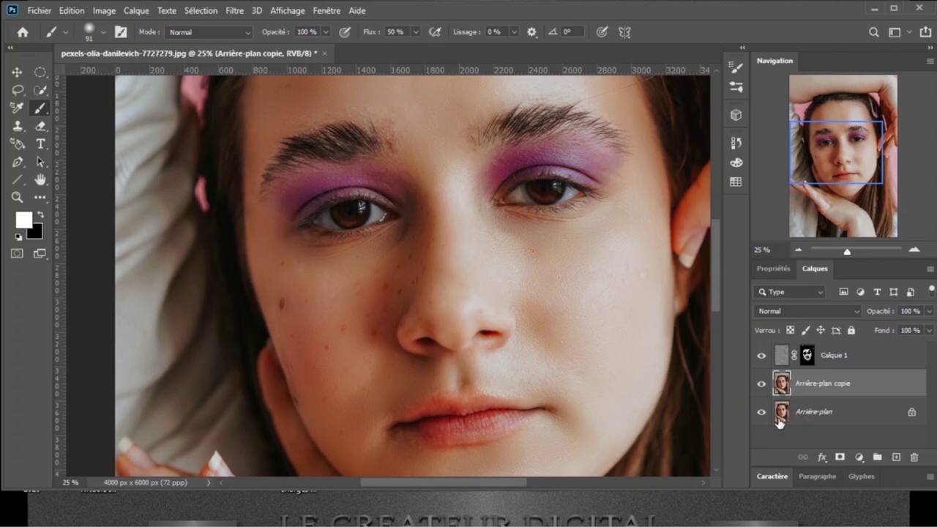
click(761, 356)
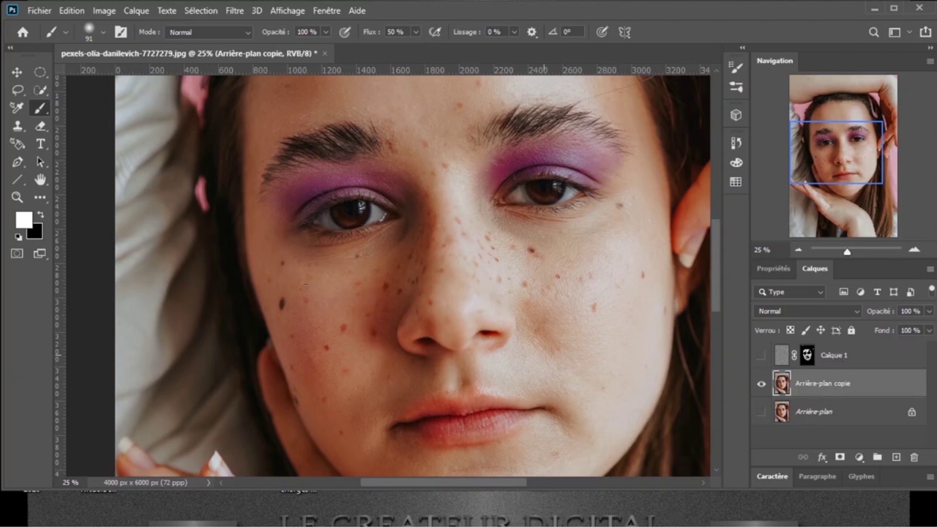
Switch to the Patch tool from the healing tools group.
key(i)
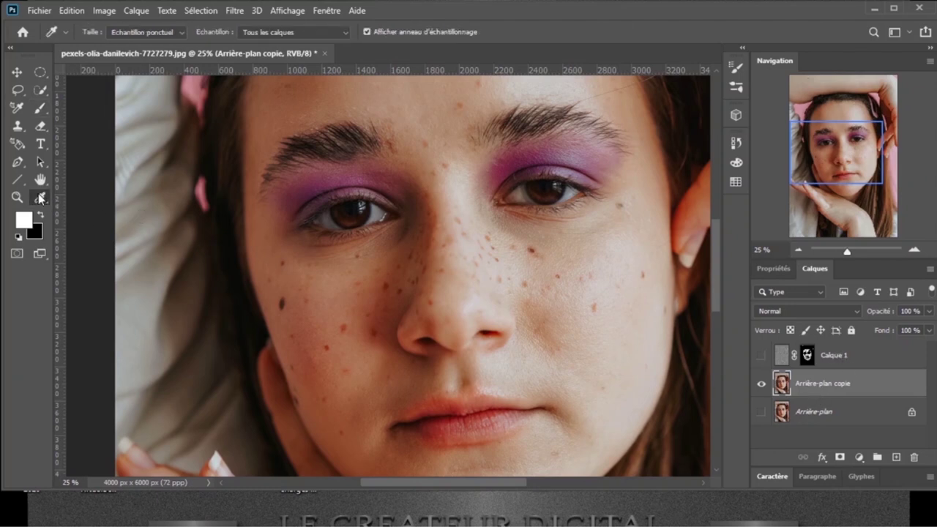
right_click(40, 197)
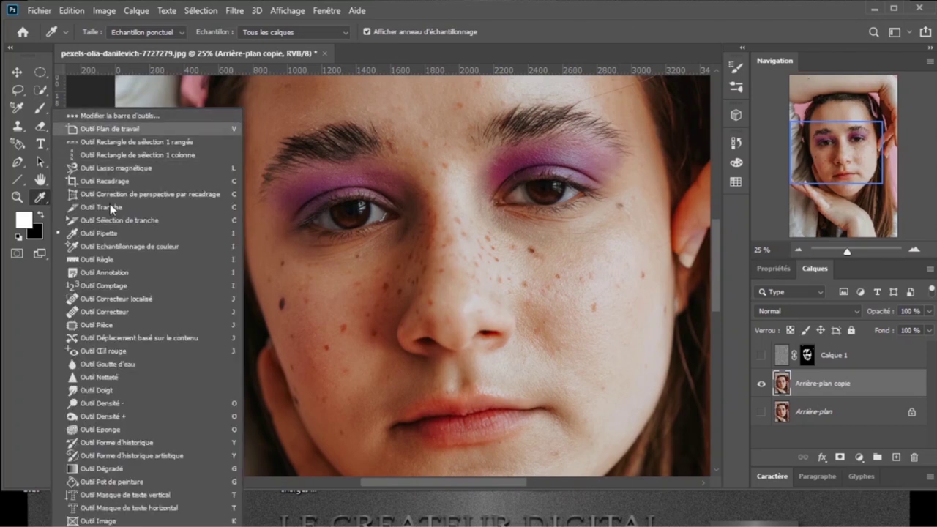
click(100, 324)
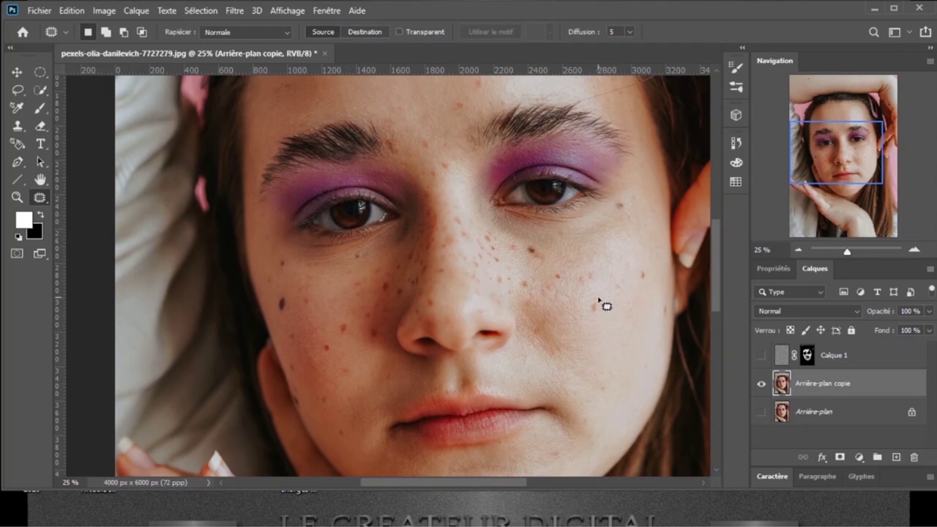
Patch out freckles on the cheek and under the eye with nearby clean skin.
mouse_move(596, 300)
mouse_down()
mouse_move(598, 314)
mouse_move(628, 314)
mouse_up()
click(644, 268)
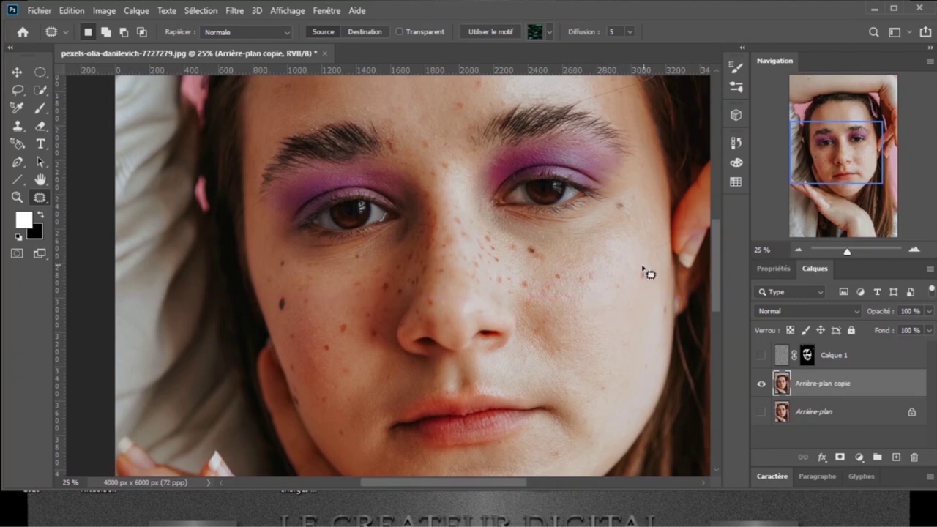
mouse_move(602, 294)
mouse_down()
mouse_move(595, 287)
mouse_move(601, 315)
mouse_move(591, 314)
mouse_up()
mouse_move(560, 262)
mouse_down()
mouse_move(582, 295)
mouse_move(598, 286)
mouse_move(549, 257)
mouse_move(541, 268)
mouse_move(552, 253)
mouse_move(560, 293)
mouse_move(553, 291)
mouse_up()
drag(328, 341, 330, 342)
mouse_move(337, 309)
mouse_down()
mouse_move(350, 322)
mouse_move(349, 352)
mouse_up()
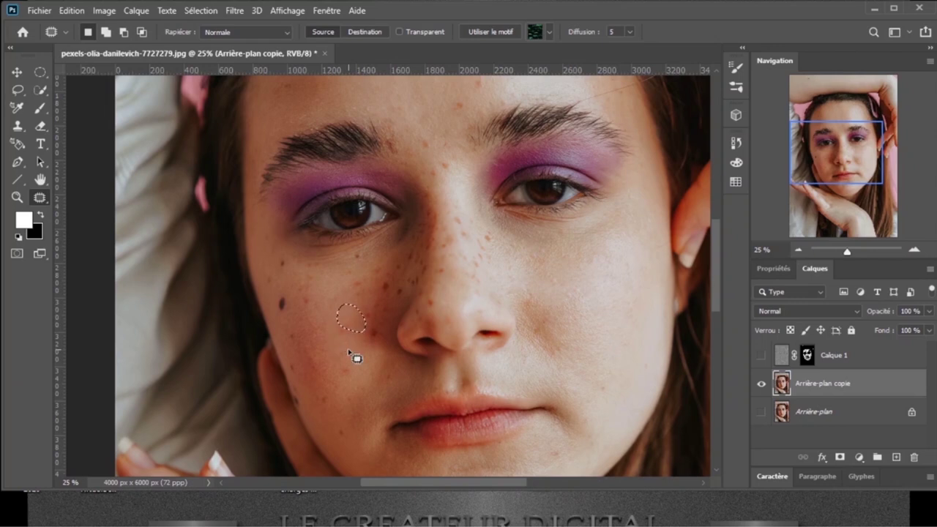
key(ctrl+d)
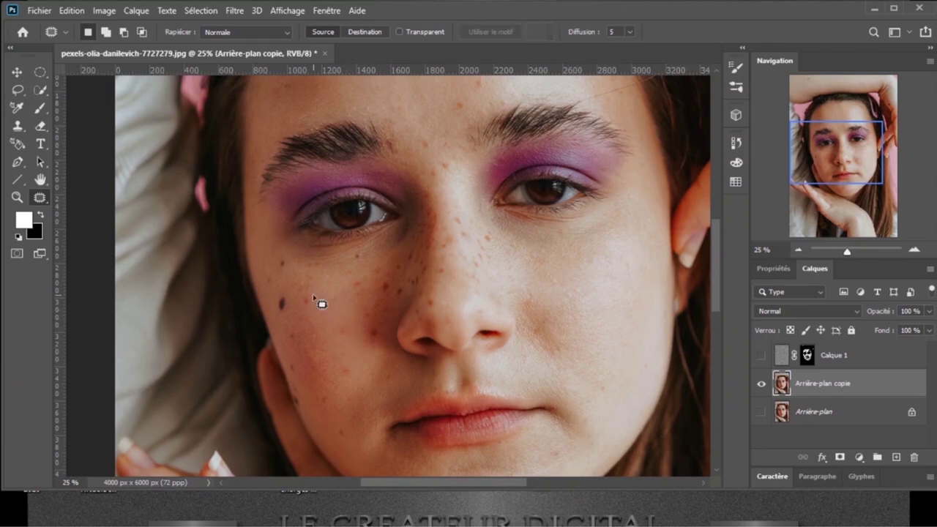
drag(310, 295, 338, 312)
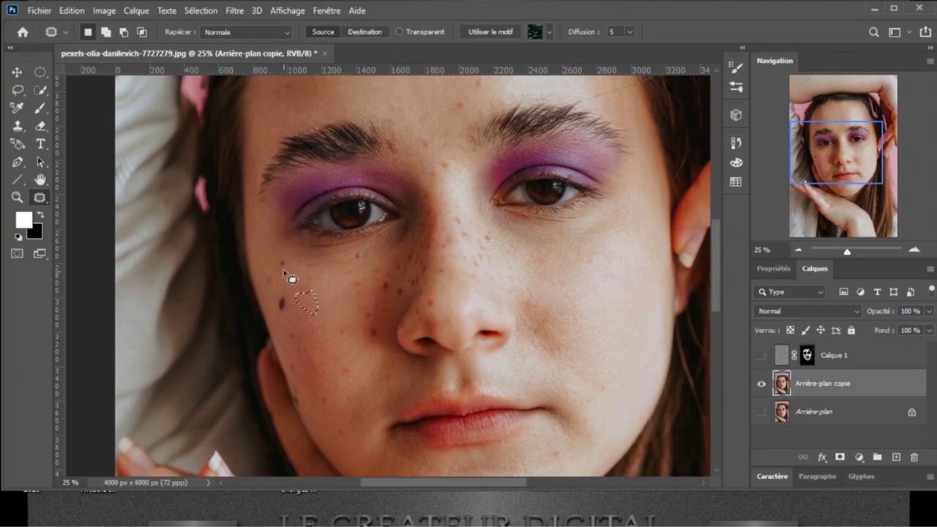
mouse_move(284, 253)
mouse_down()
mouse_move(278, 273)
mouse_move(286, 276)
mouse_up()
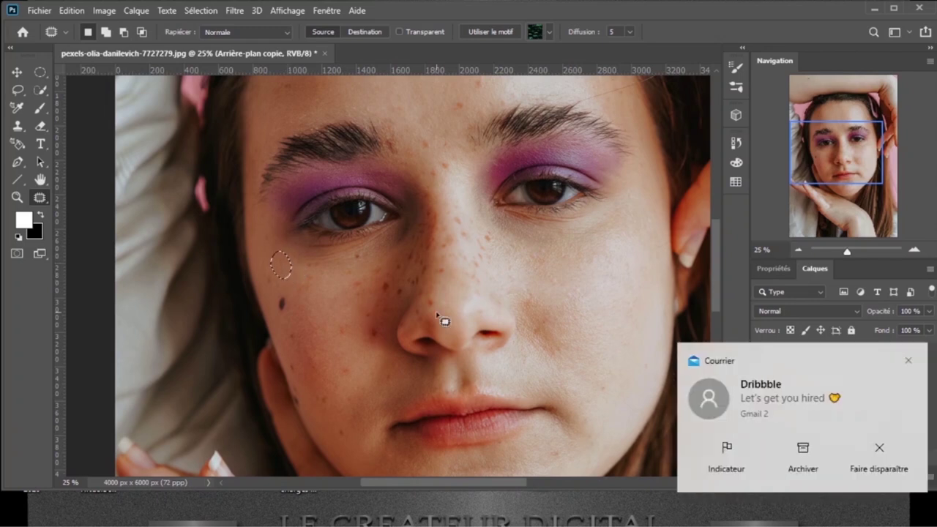
click(909, 362)
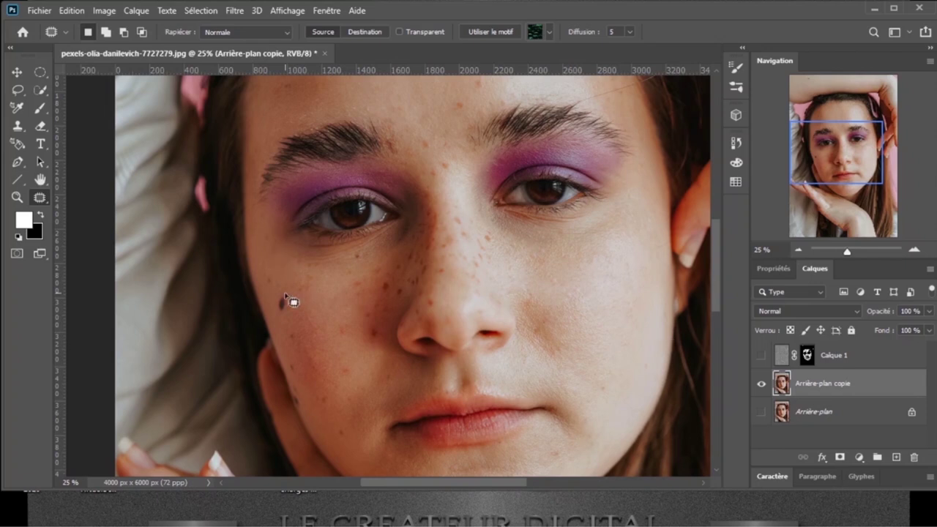
Patch out the cheek mole, another cheek spot and a forehead spot.
drag(285, 296, 334, 339)
click(299, 339)
drag(286, 297, 398, 292)
mouse_move(341, 368)
mouse_down()
mouse_move(360, 382)
mouse_move(334, 403)
mouse_move(344, 324)
mouse_up()
mouse_move(459, 211)
mouse_down()
mouse_move(464, 234)
mouse_move(464, 220)
mouse_up()
drag(454, 163, 421, 145)
mouse_move(485, 231)
mouse_down()
mouse_move(490, 271)
mouse_move(495, 252)
mouse_move(429, 314)
mouse_up()
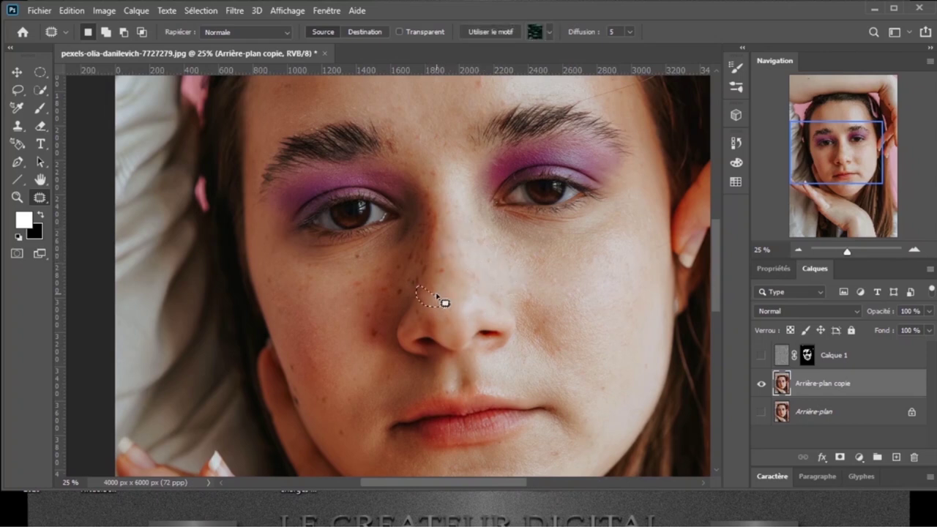
Patch out blemishes beside the nose, on the chin and on the left cheek.
scroll(384, 330, up, 5)
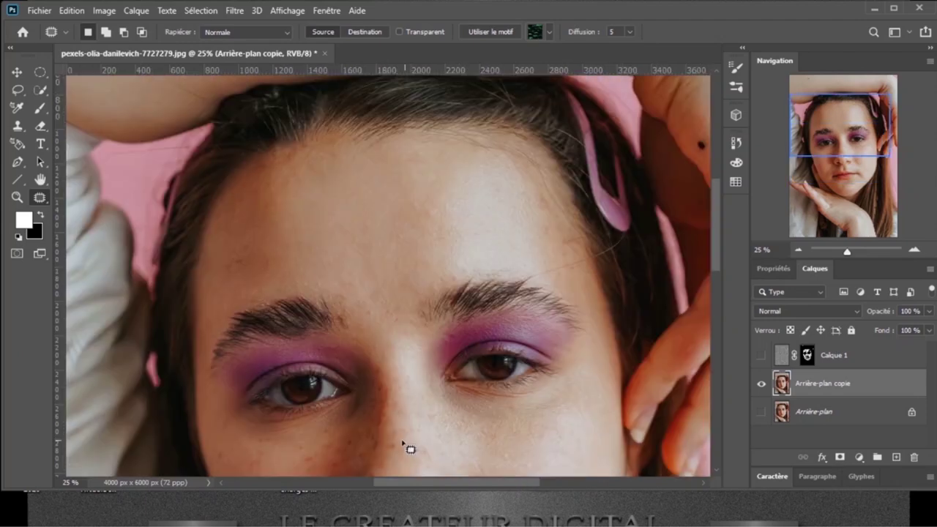
drag(404, 441, 400, 442)
drag(828, 146, 836, 208)
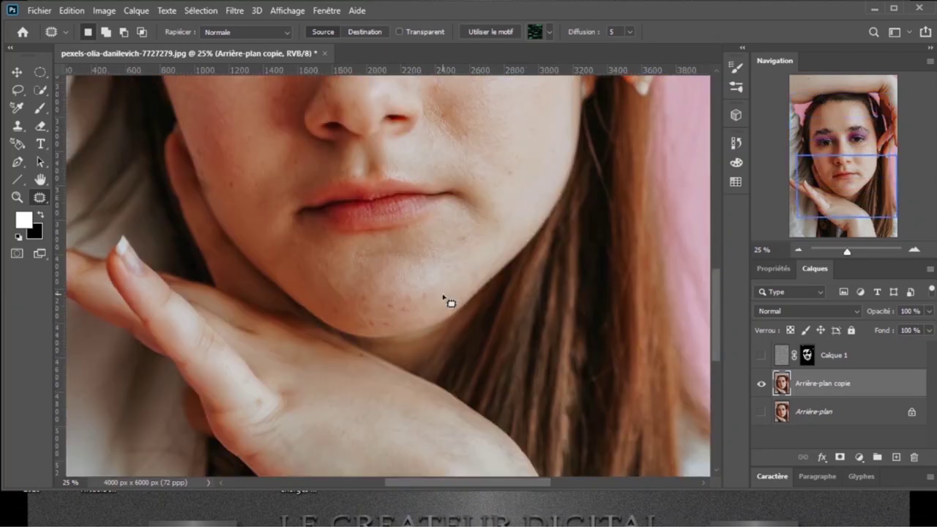
mouse_move(392, 300)
mouse_down()
mouse_move(401, 307)
mouse_move(391, 286)
mouse_up()
key(ctrl+d)
drag(226, 183, 243, 208)
drag(434, 444, 449, 449)
Patch out a spot on the raised arm, then zoom out to review the face.
scroll(440, 439, up, 5)
mouse_move(659, 150)
mouse_down()
mouse_move(662, 167)
mouse_move(658, 147)
mouse_up()
drag(822, 139, 815, 123)
mouse_move(208, 94)
mouse_down()
mouse_move(183, 110)
mouse_move(131, 116)
mouse_up()
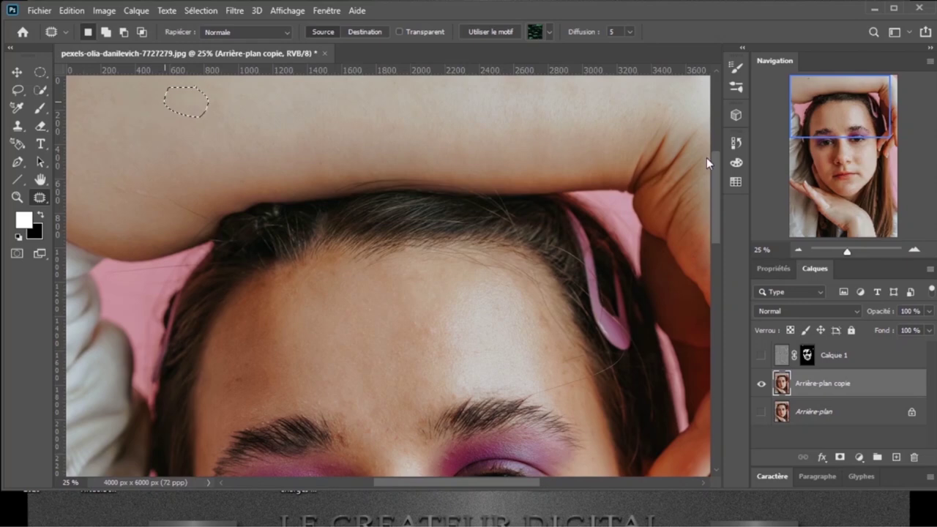
mouse_move(855, 130)
mouse_down()
mouse_move(805, 187)
mouse_move(811, 195)
mouse_up()
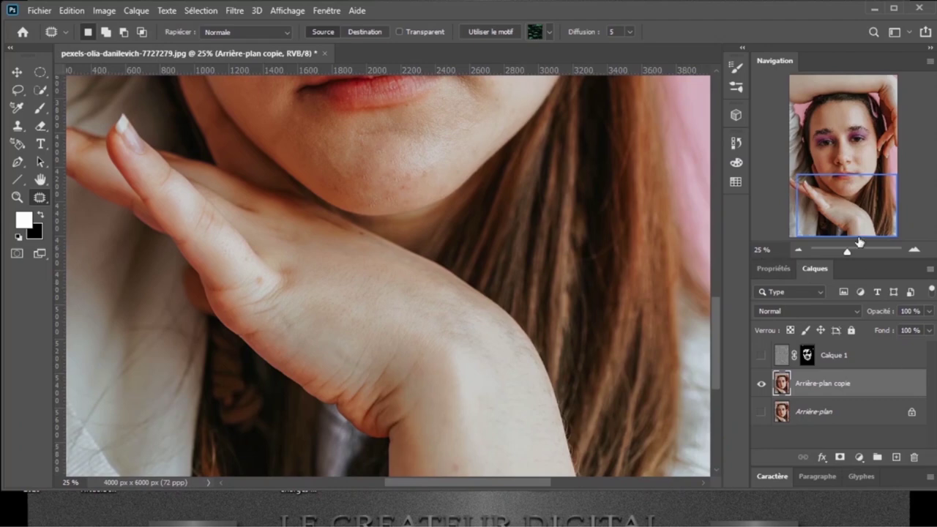
drag(847, 218, 836, 181)
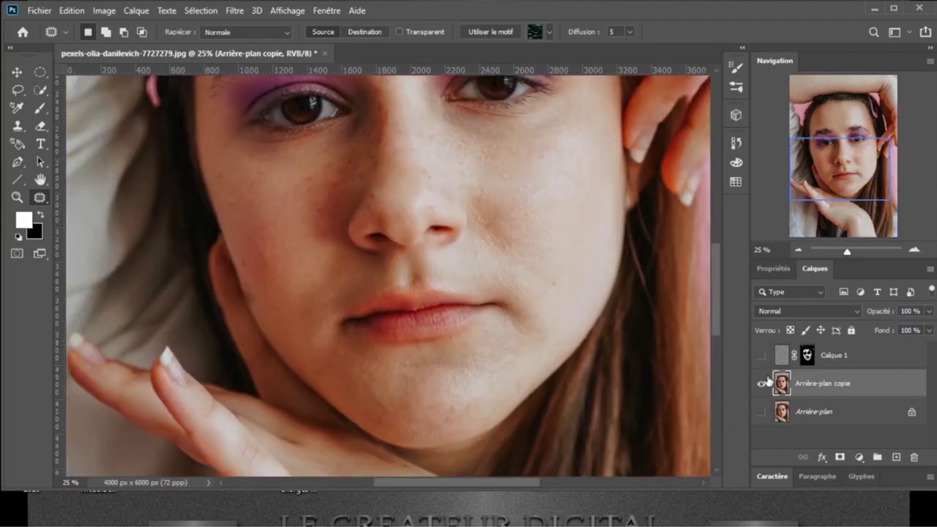
key(ctrl+minus)
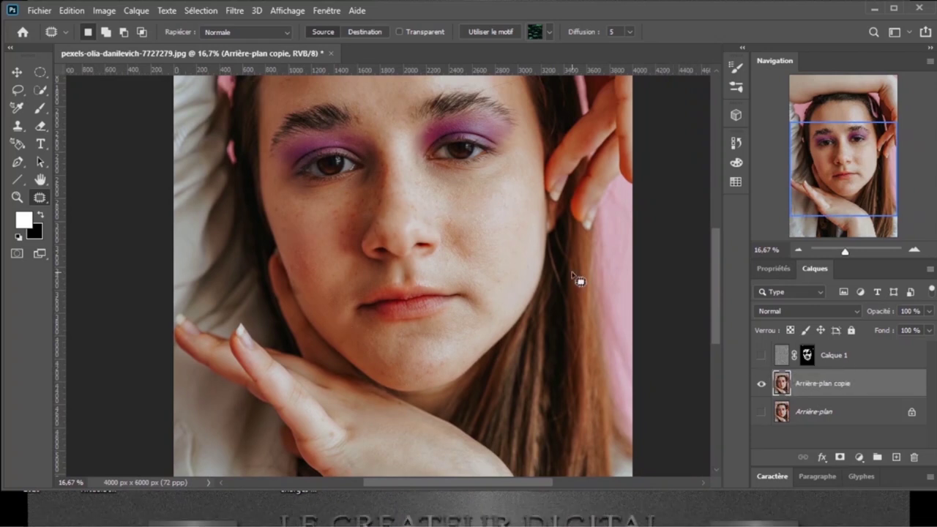
Turn the Calque 1 sparkle layer back on and zoom in to inspect around the lips.
click(759, 356)
drag(844, 178, 843, 169)
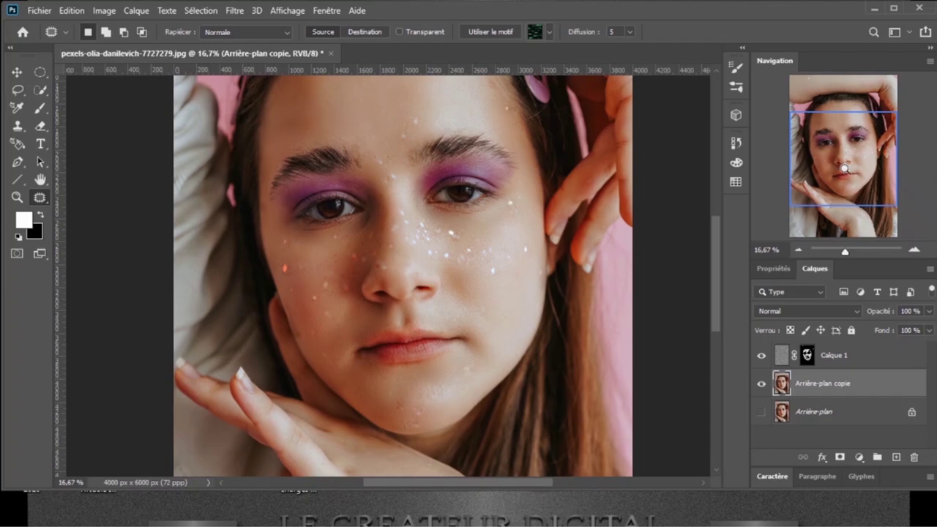
key(ctrl+plus)
key(ctrl+minus)
key(ctrl+minus)
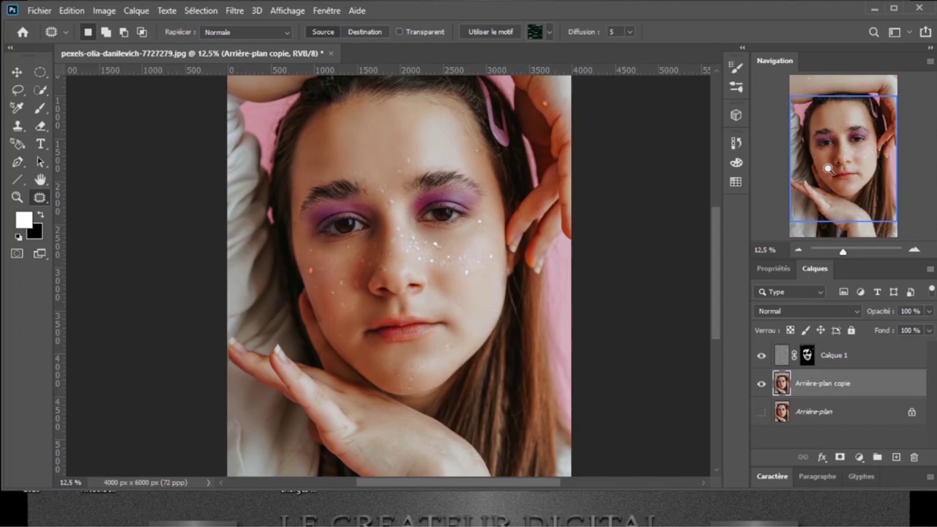
key(ctrl+plus)
key(ctrl+plus)
key(ctrl+minus)
key(ctrl+minus)
key(ctrl+plus)
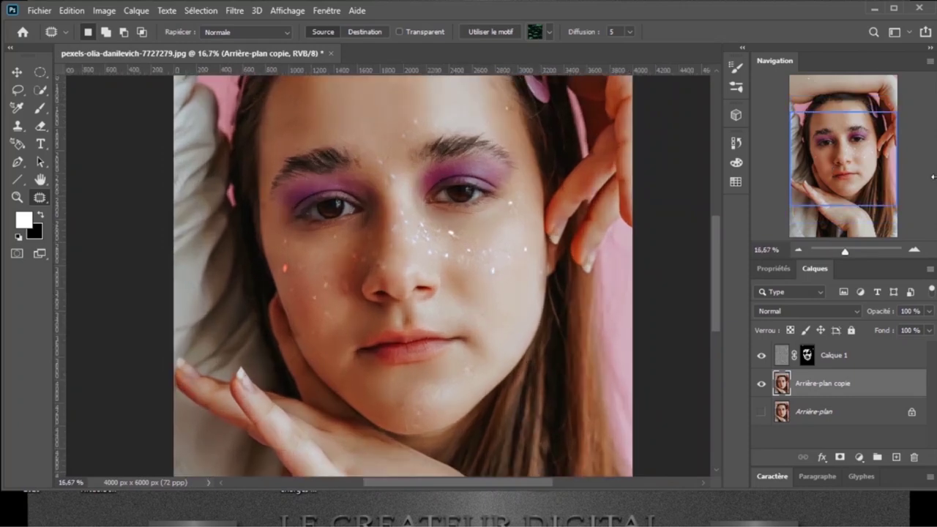
key(ctrl+plus)
key(ctrl+plus)
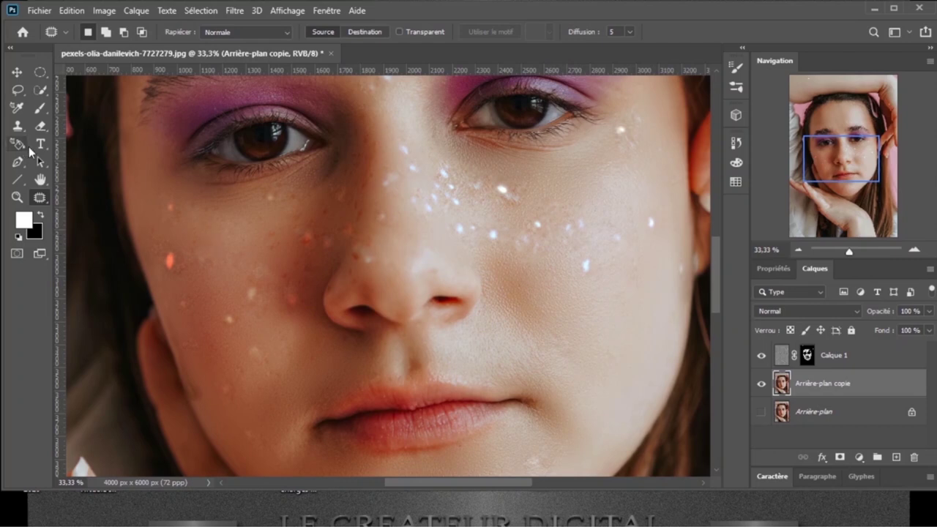
Trace a Pen path around the upper and lower lips and load it as a selection.
click(17, 161)
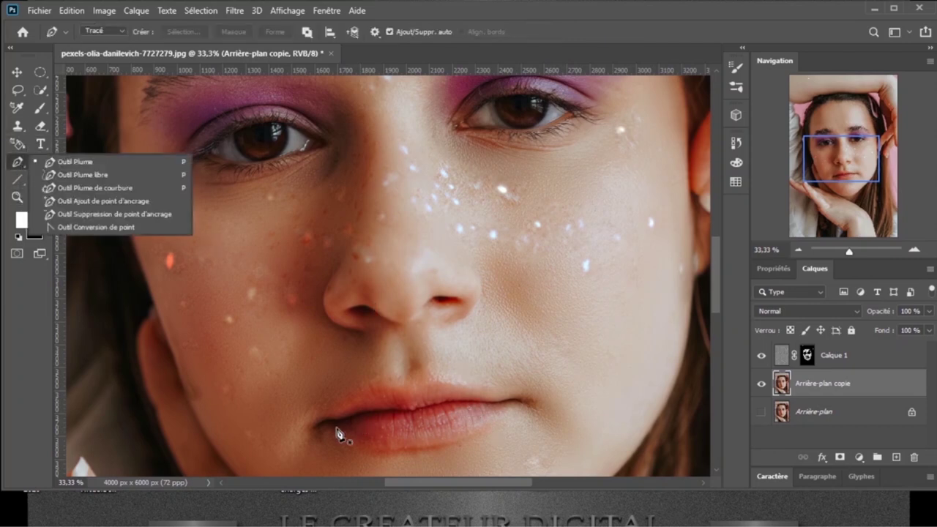
click(341, 433)
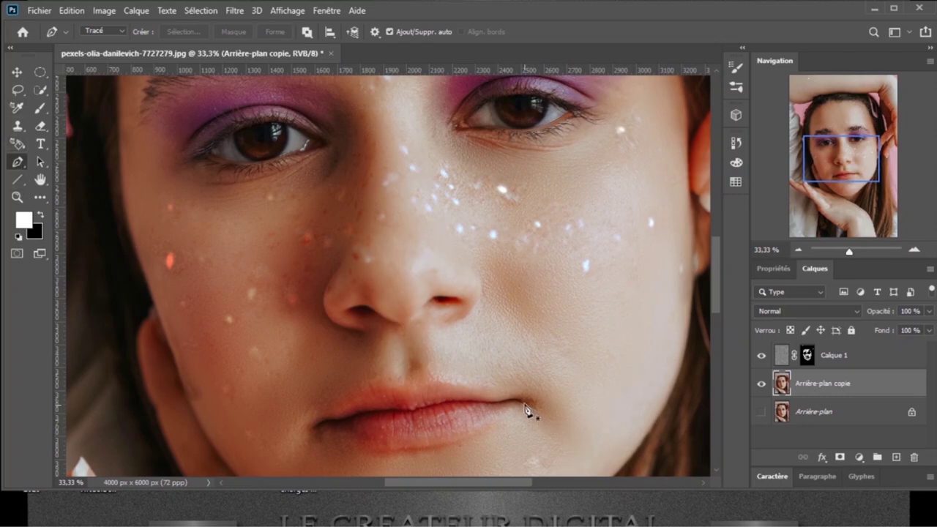
click(519, 398)
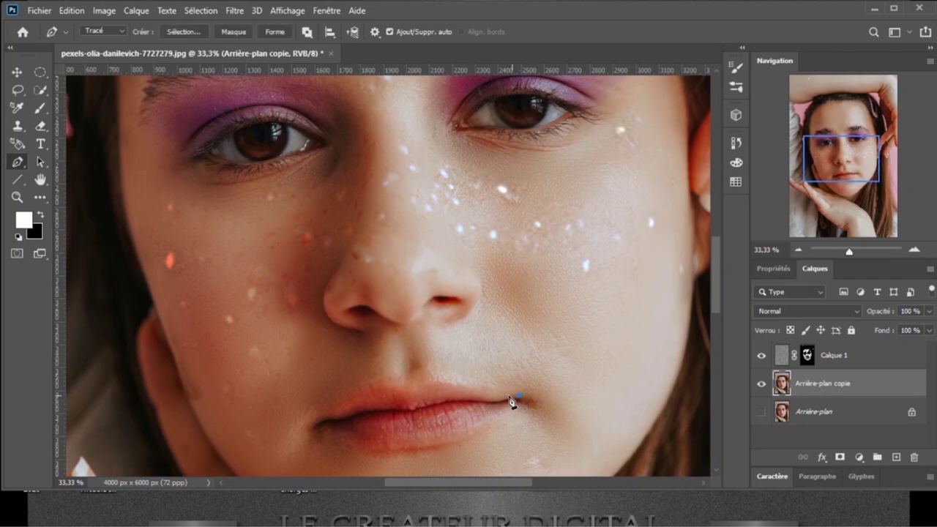
drag(488, 400, 458, 382)
click(413, 381)
click(433, 383)
mouse_move(386, 388)
mouse_down()
mouse_move(319, 432)
mouse_move(399, 453)
mouse_move(446, 450)
mouse_move(481, 436)
mouse_move(520, 399)
mouse_up()
key(ctrl+Return)
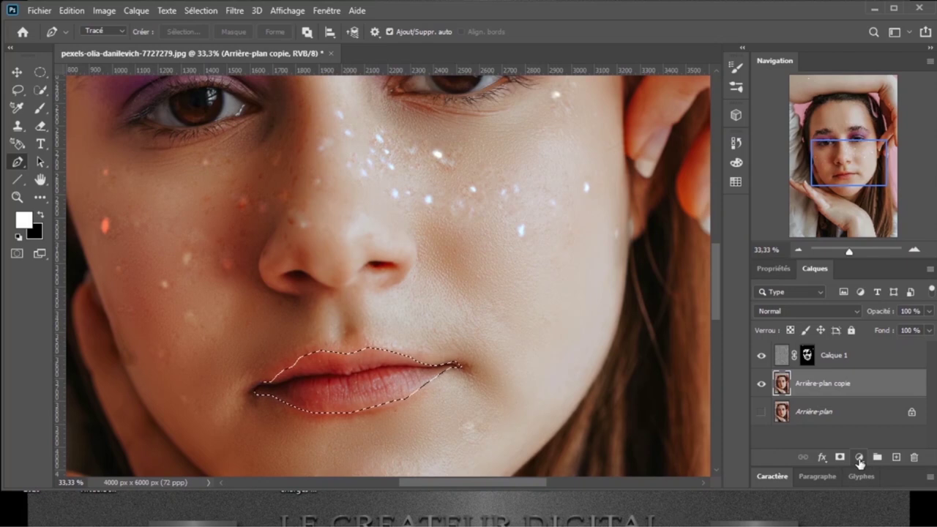
Add a Balance des couleurs adjustment to the lips with midtones at -37, -57 and +28.
click(859, 456)
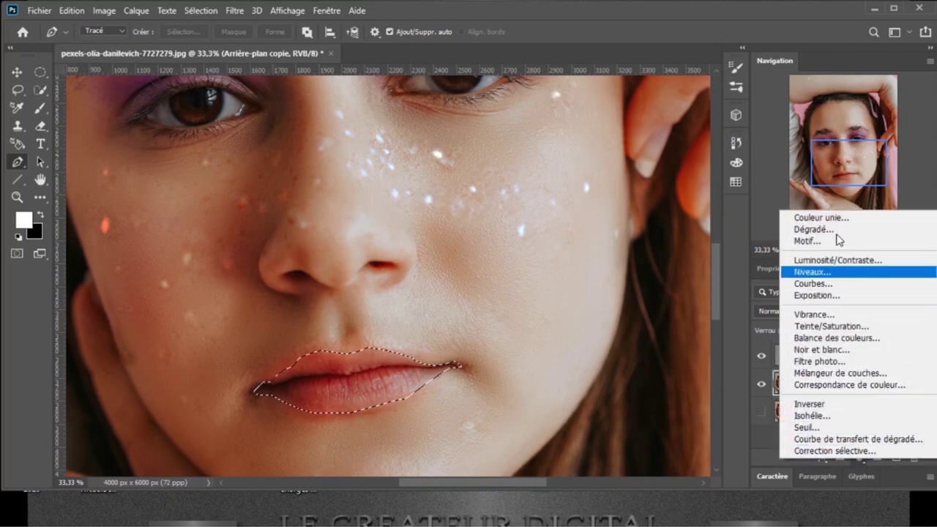
click(824, 338)
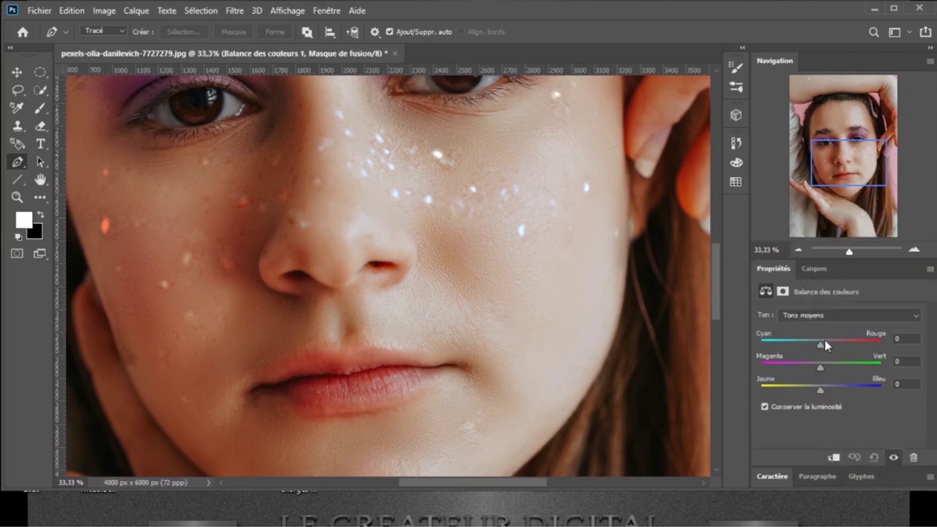
drag(820, 344, 866, 344)
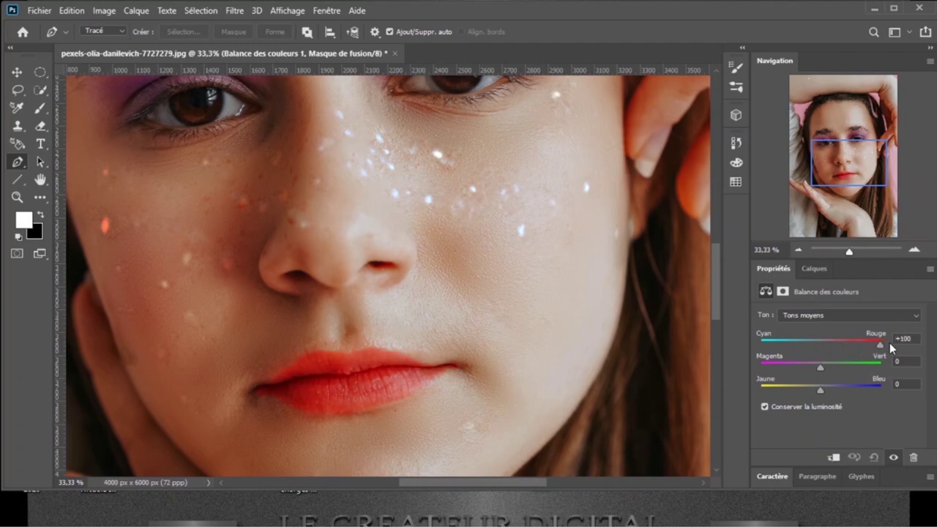
drag(851, 159, 843, 152)
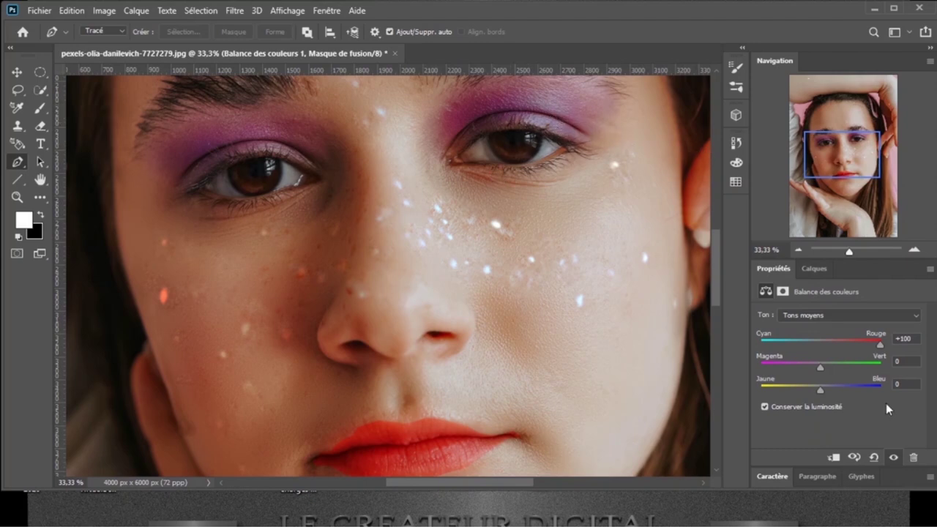
mouse_move(881, 346)
mouse_down()
mouse_move(831, 346)
mouse_move(871, 370)
mouse_move(773, 367)
mouse_move(799, 345)
mouse_move(786, 367)
mouse_up()
drag(820, 390, 858, 392)
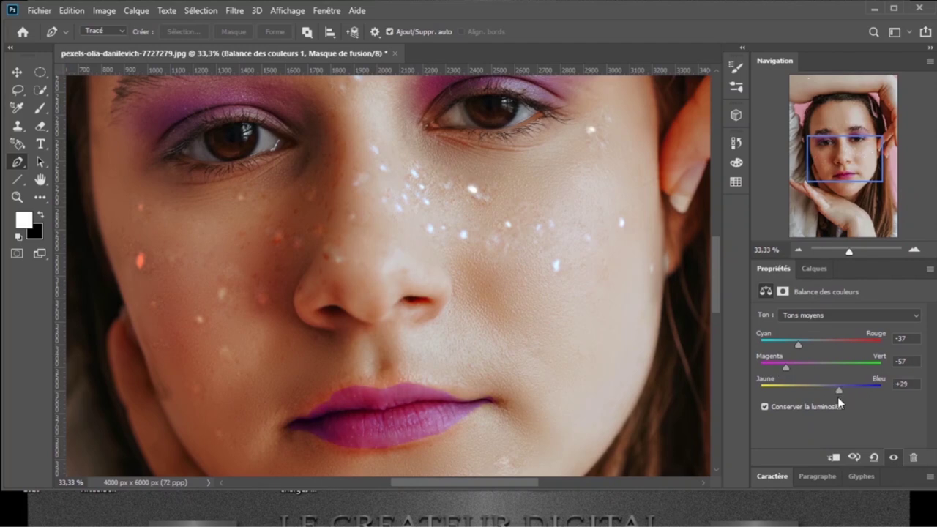
drag(833, 397, 844, 397)
Show the Calques list and zoom between the whole photo and 16.67%.
key(ctrl+minus)
key(ctrl+minus)
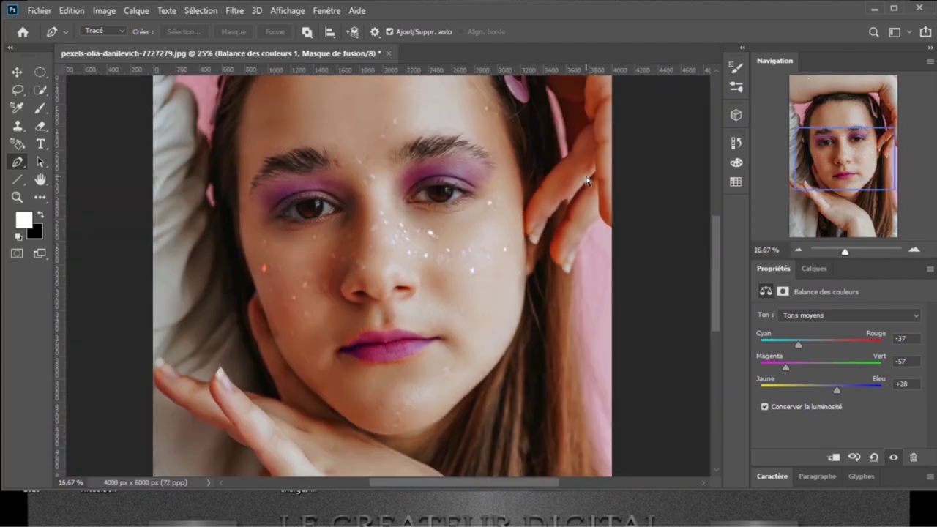
key(ctrl+minus)
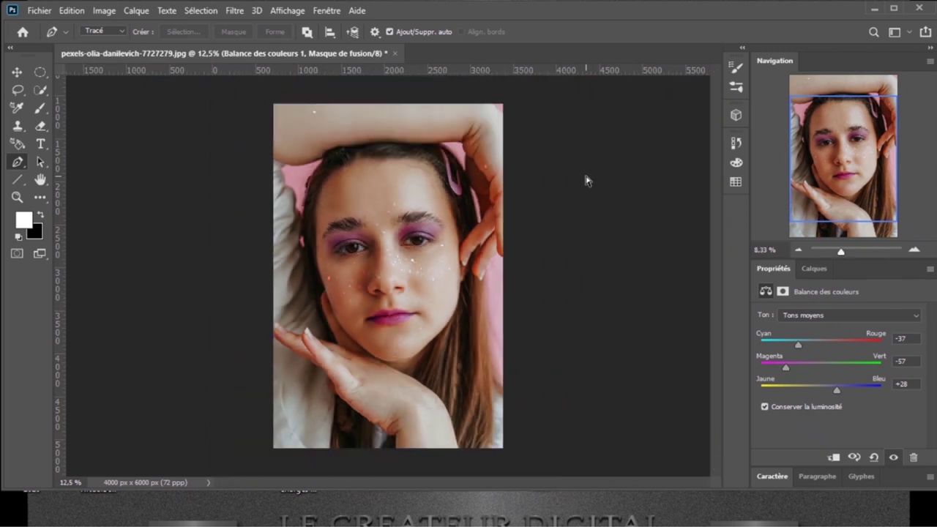
click(814, 268)
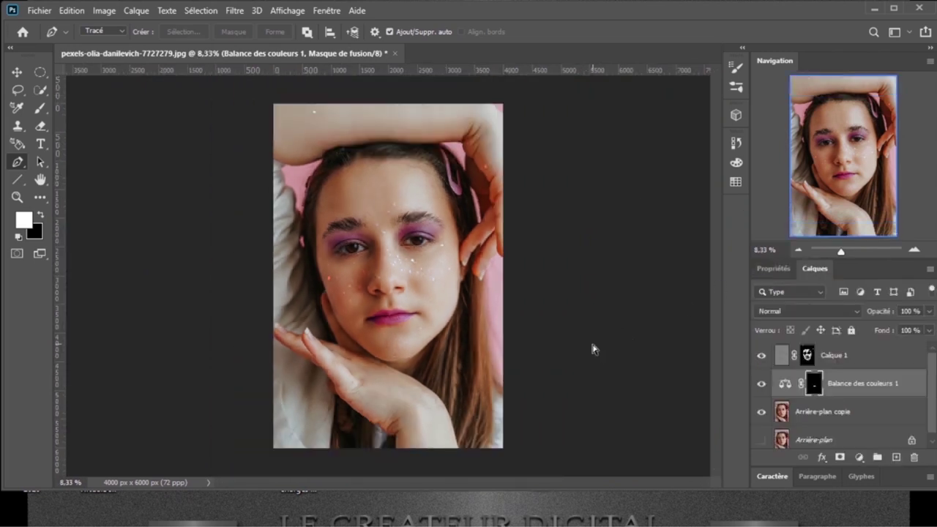
key(ctrl+plus)
key(ctrl+plus)
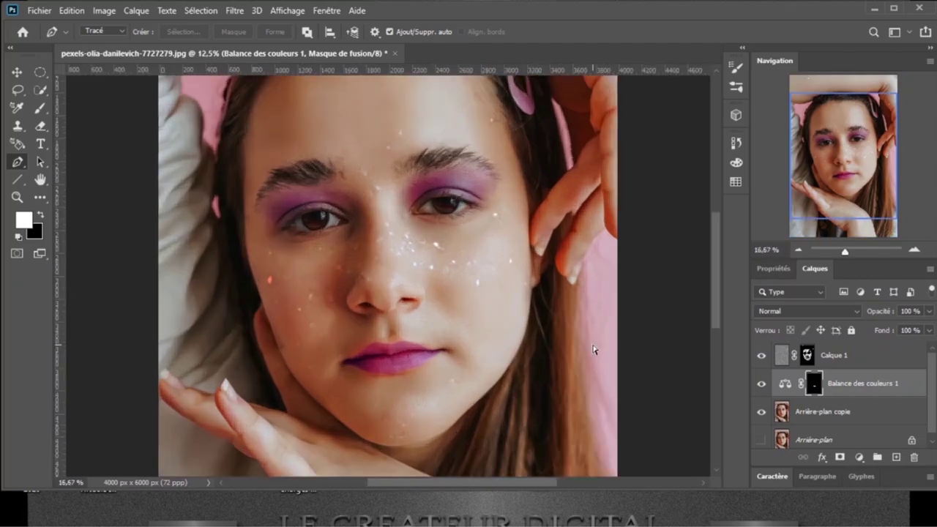
key(ctrl+plus)
key(ctrl+minus)
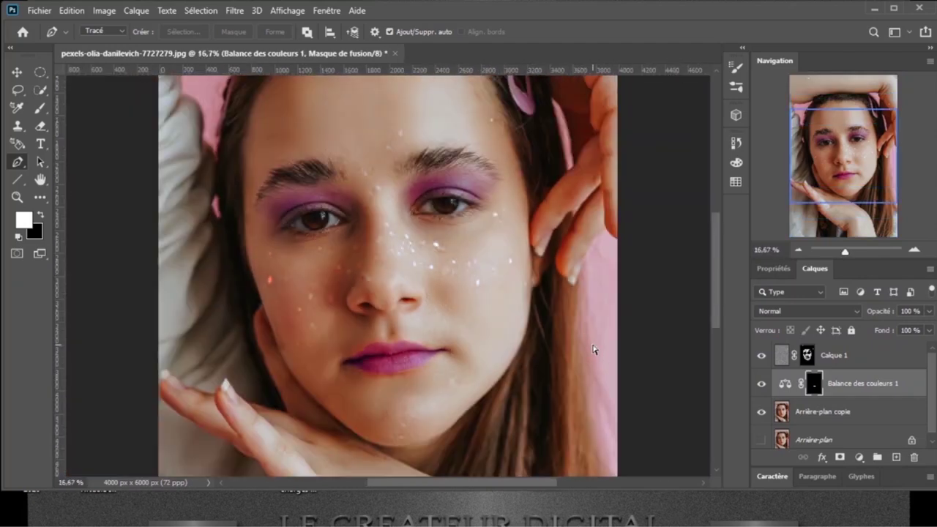
key(ctrl+minus)
key(ctrl+plus)
Pan around the portrait with the sparkle and lip-colour layers visible again.
drag(828, 179, 833, 155)
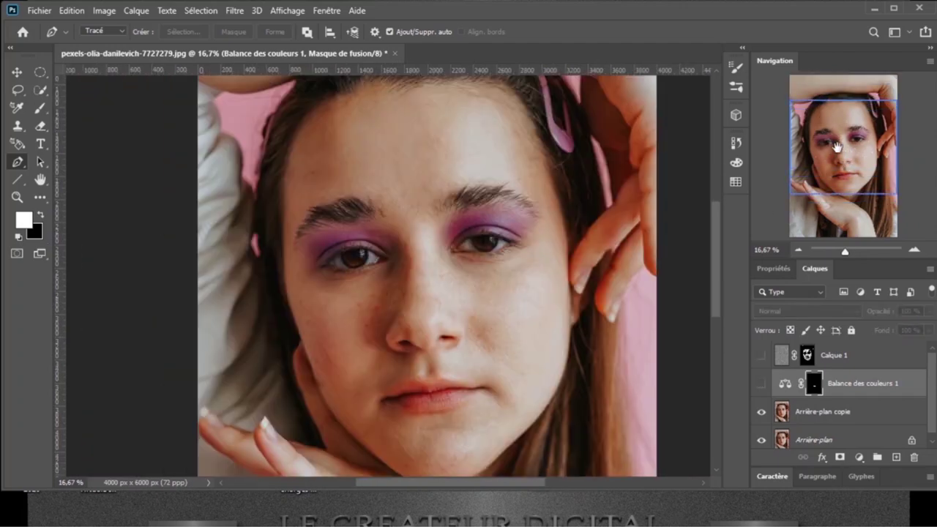
drag(836, 146, 839, 186)
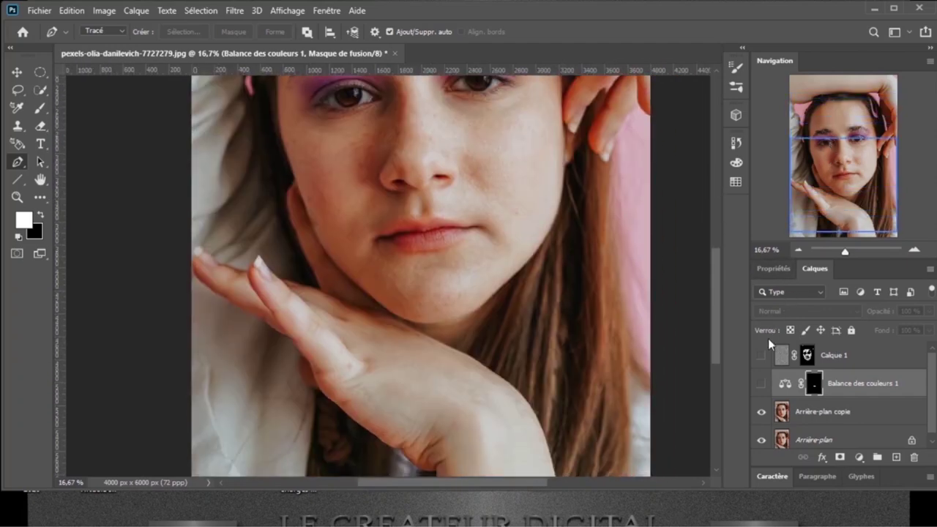
drag(763, 359, 762, 383)
click(849, 138)
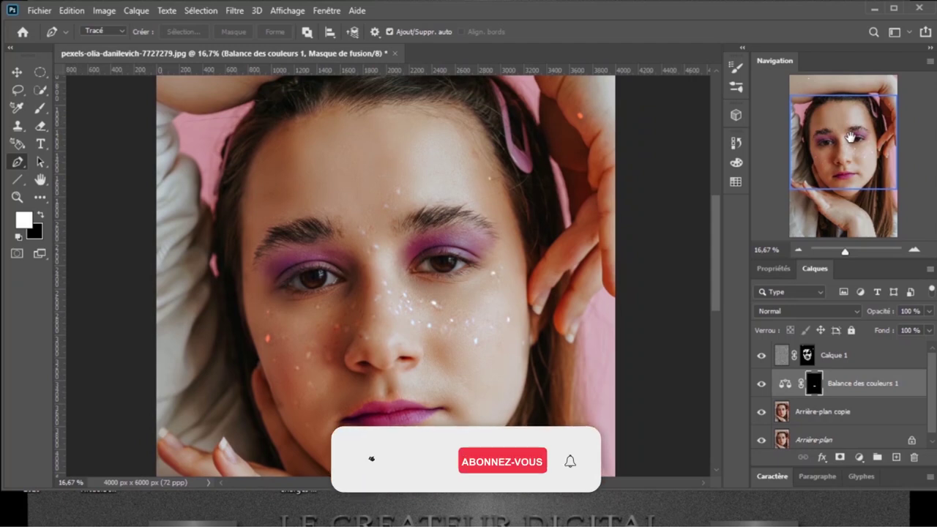
drag(850, 137, 850, 145)
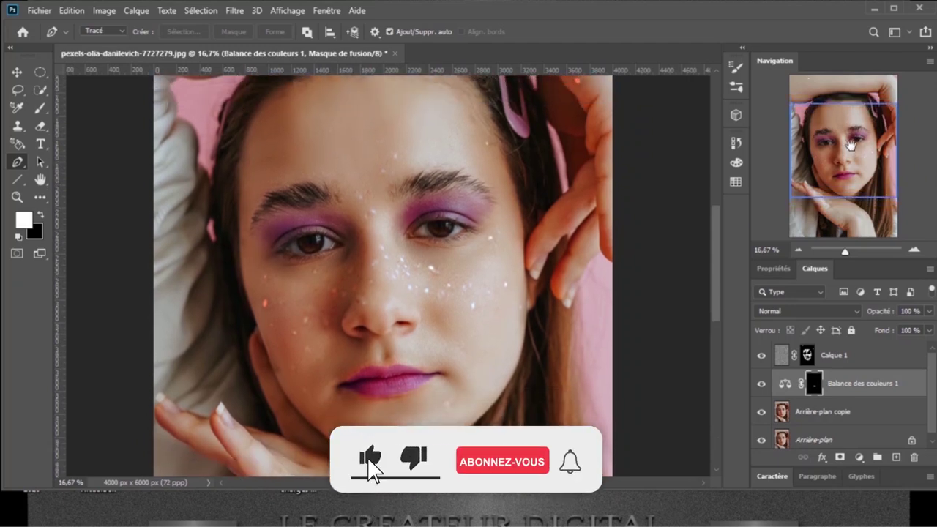